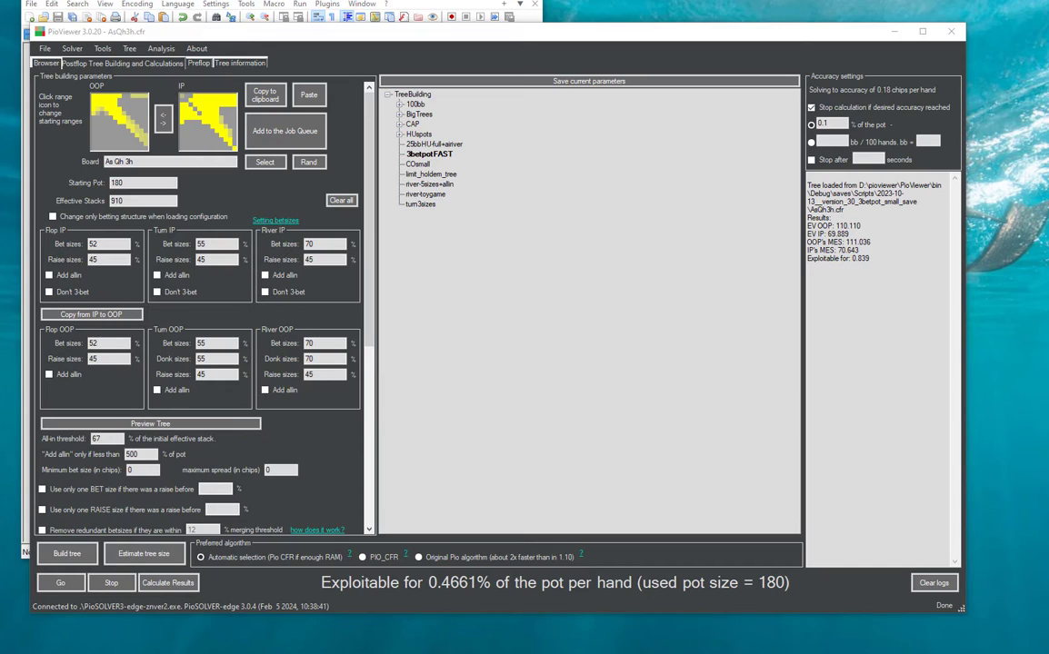
Step: Reload the AsQh3h.cfr tree from the File menu's recently used trees
click(45, 48)
mouse_move(78, 78)
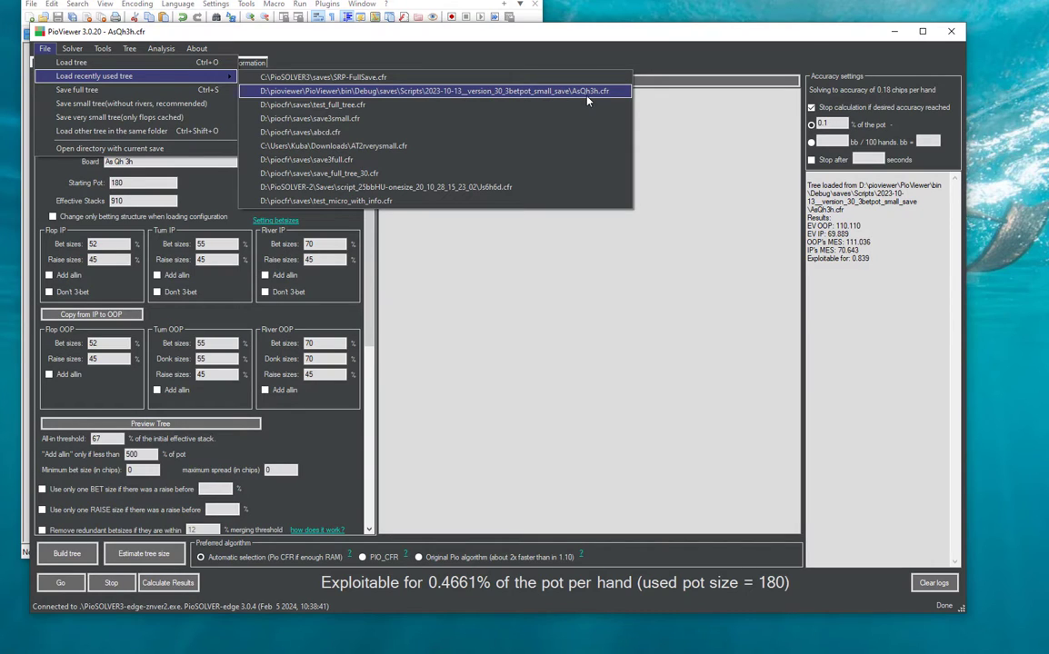
click(523, 91)
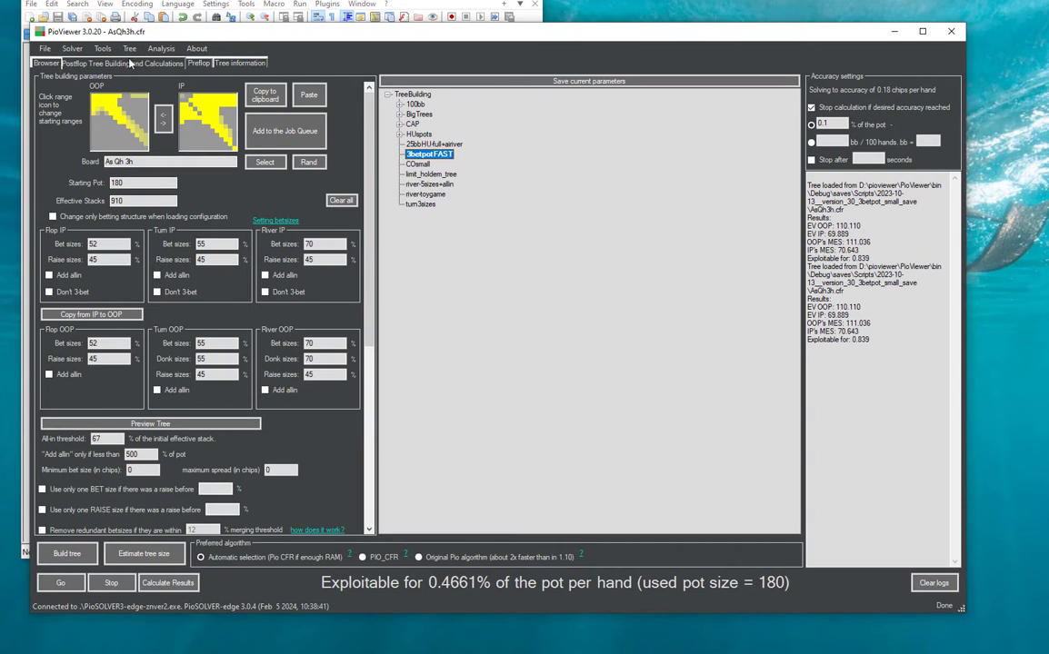
Step: From the Browser view, bring up the Generate Self-Play hands and export dialog and resize it
click(43, 64)
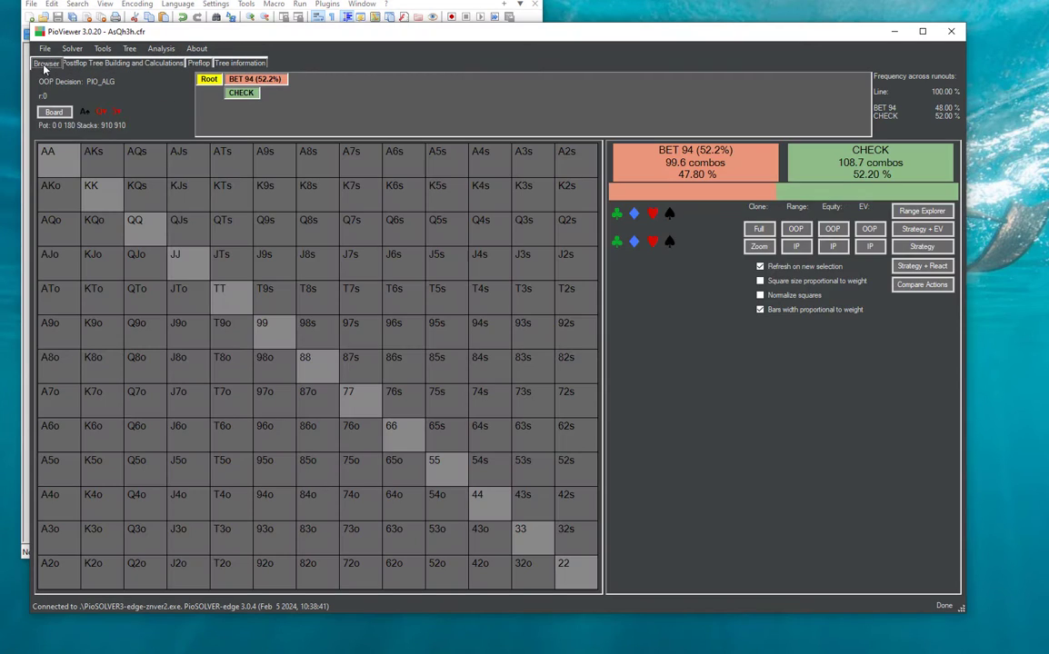
click(130, 49)
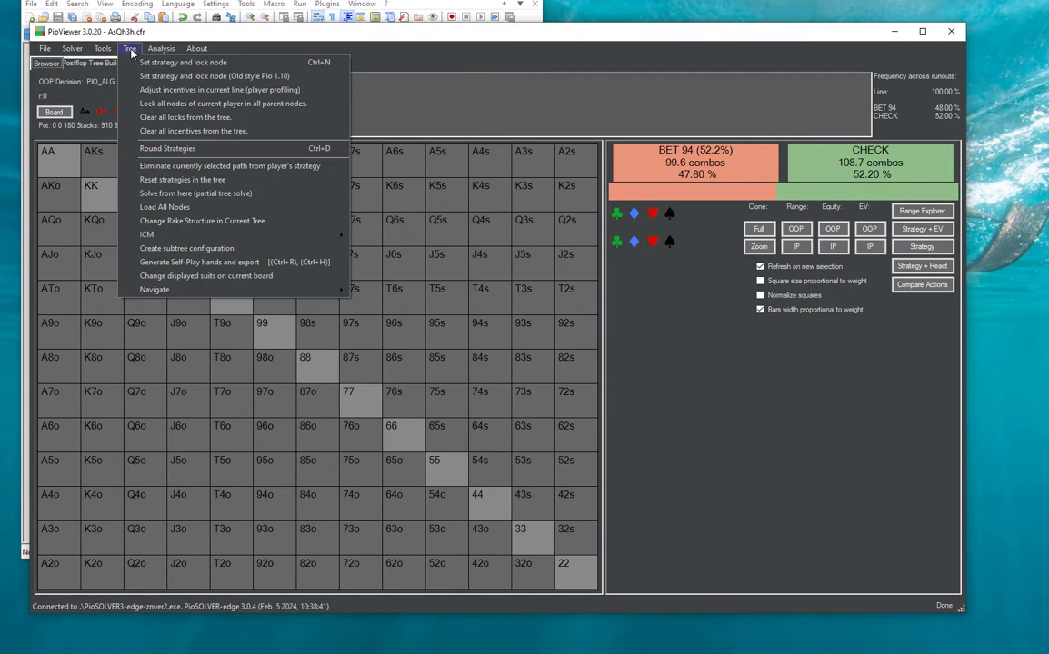
click(241, 266)
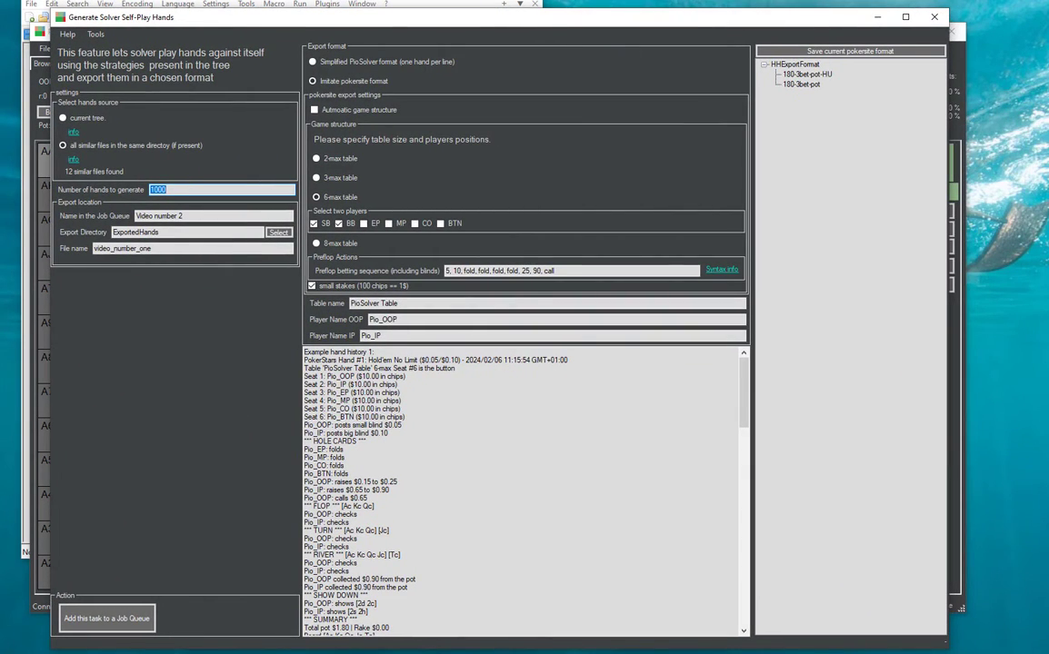
drag(948, 641, 985, 618)
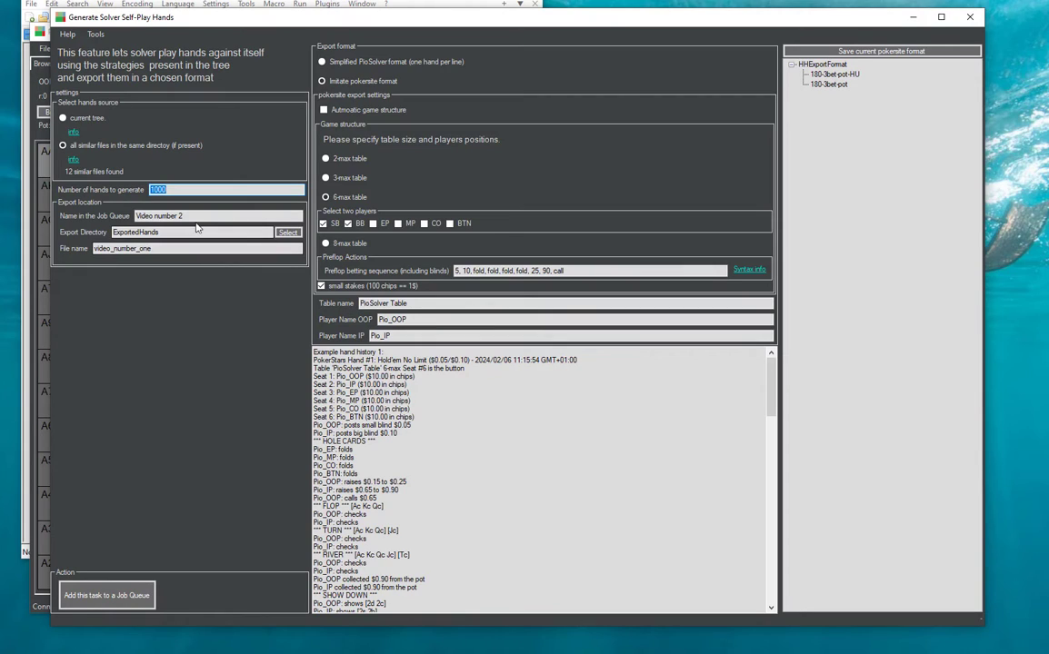
Step: Change the number of hands from 1000 to 1345
click(207, 191)
double_click(208, 191)
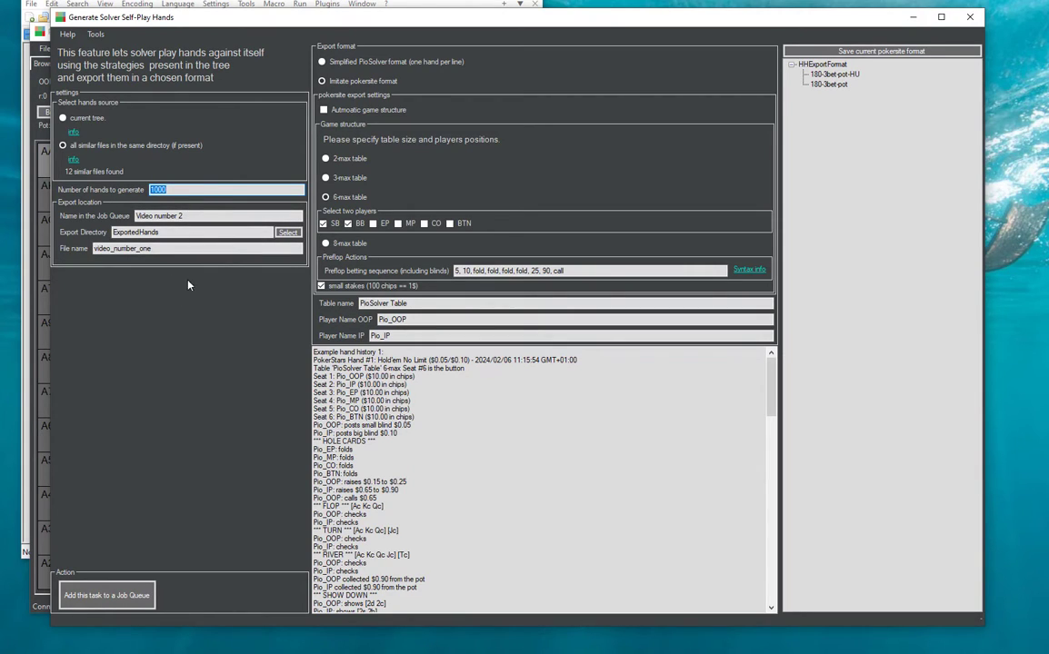
text(1345)
Step: Rename the job to 'Video number 3' and the output file to video_number_three
click(181, 216)
key(BackSpace)
text(3)
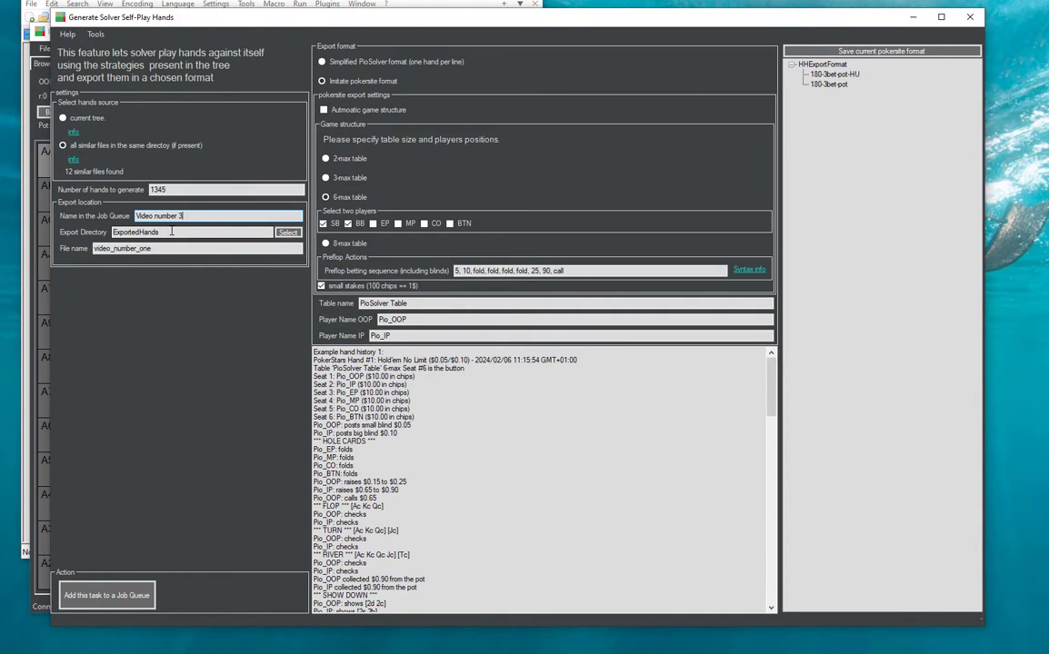
click(178, 231)
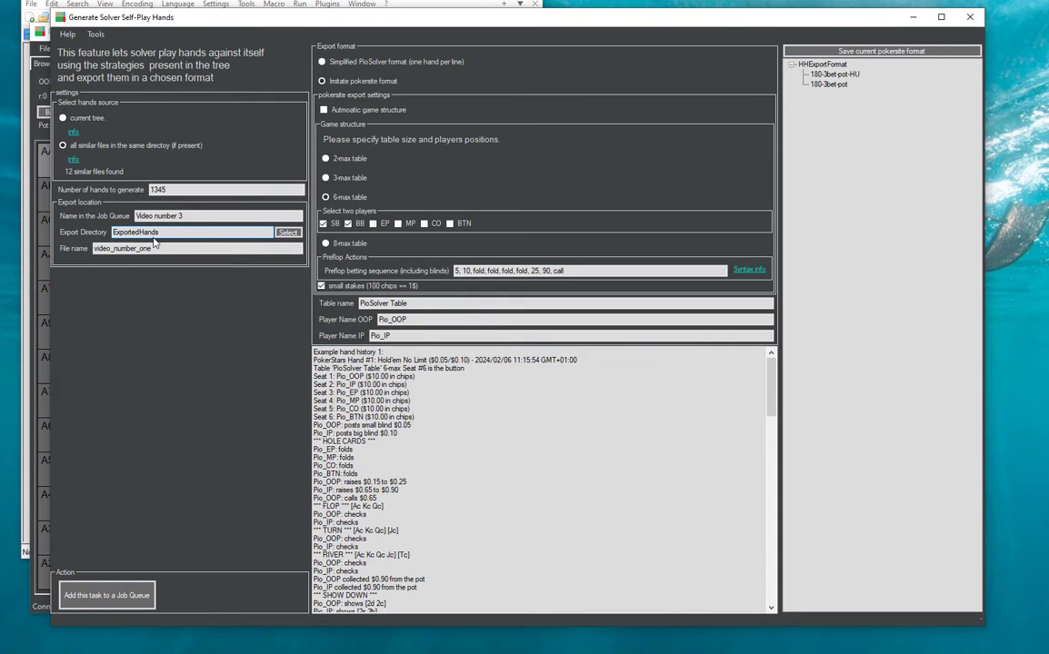
drag(140, 249, 174, 251)
text(three)
click(328, 63)
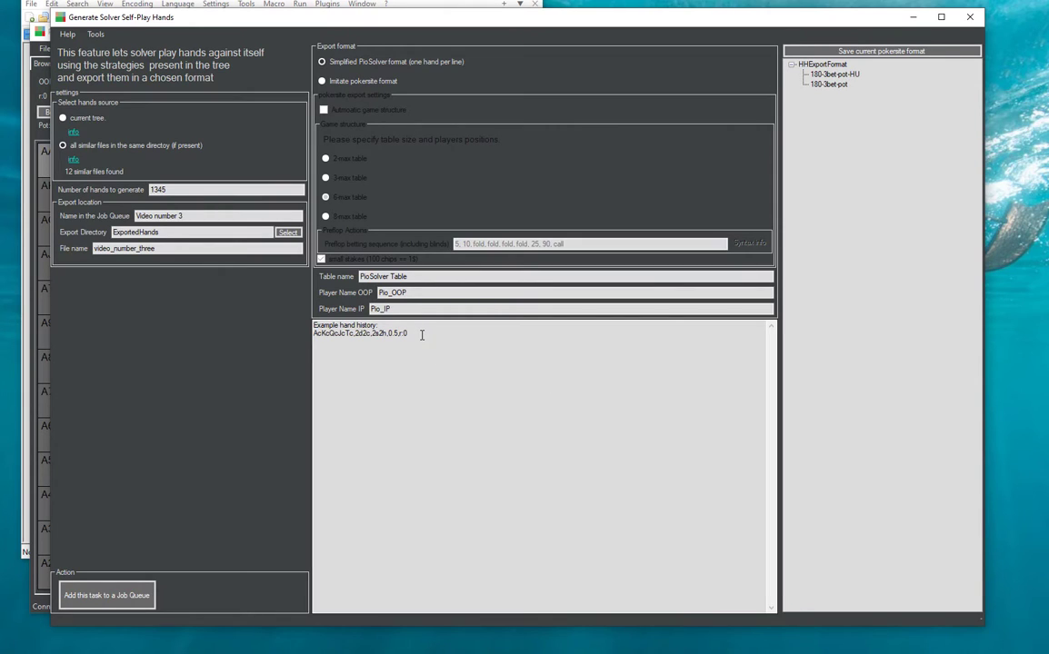
drag(419, 333, 314, 333)
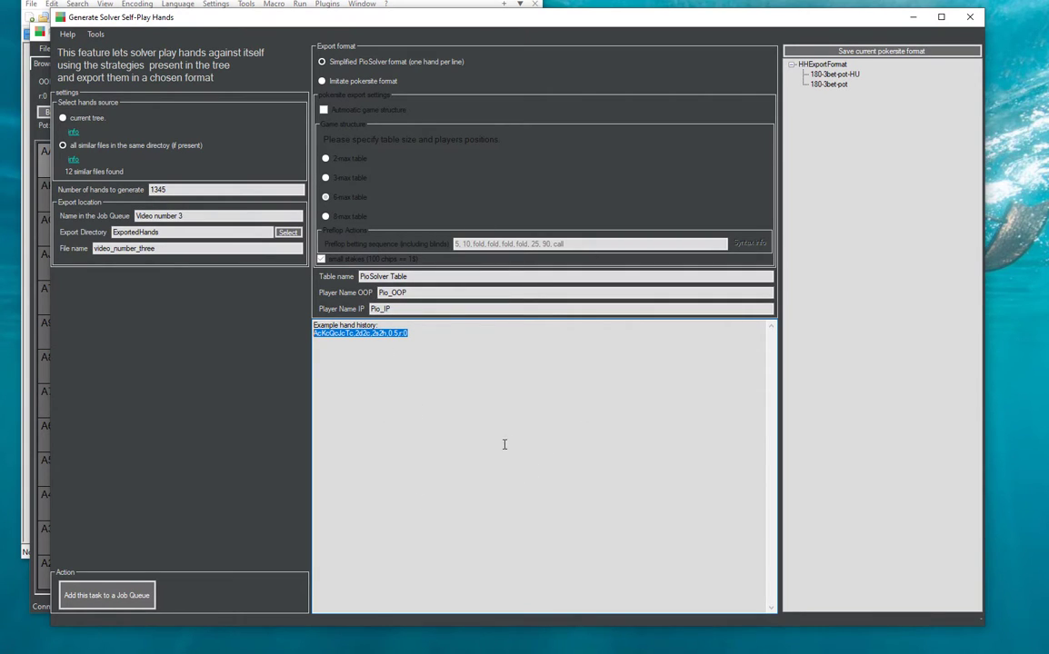
click(433, 338)
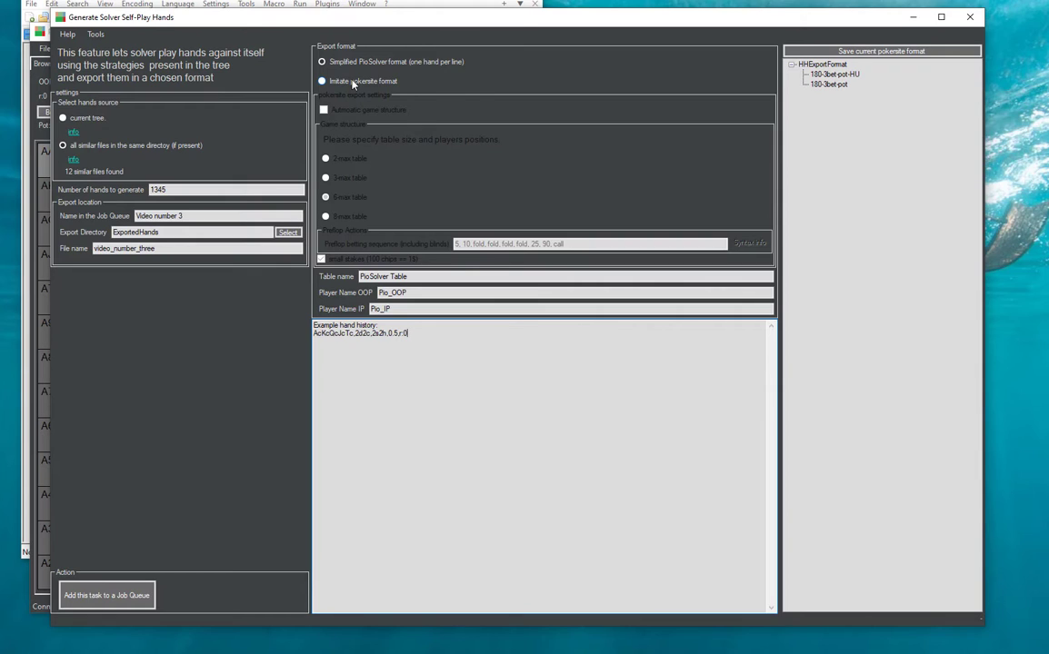
click(322, 81)
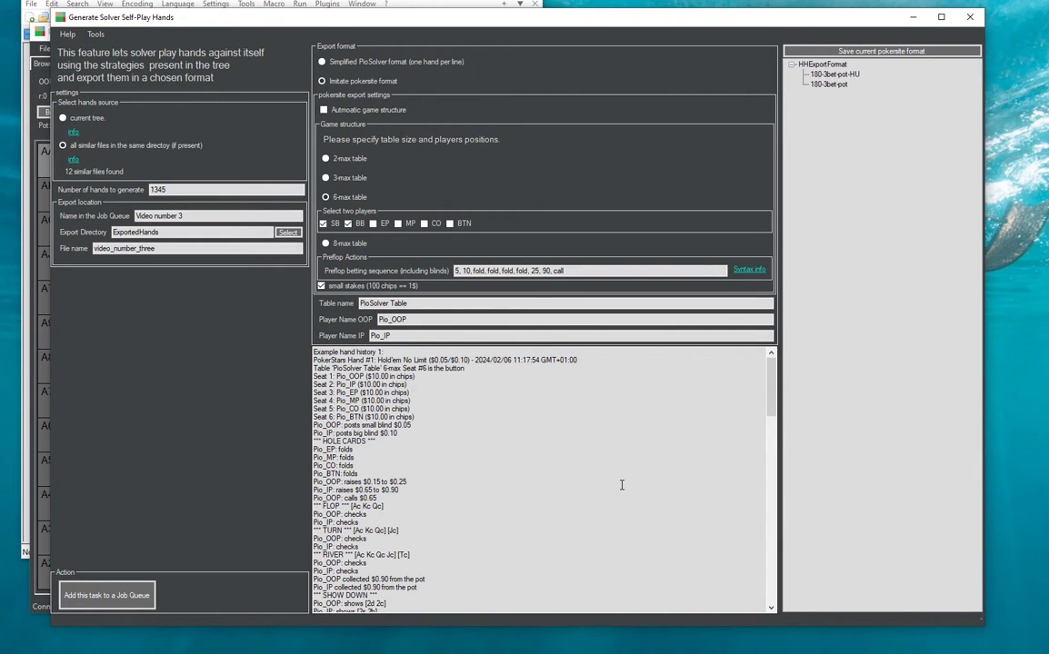
click(376, 111)
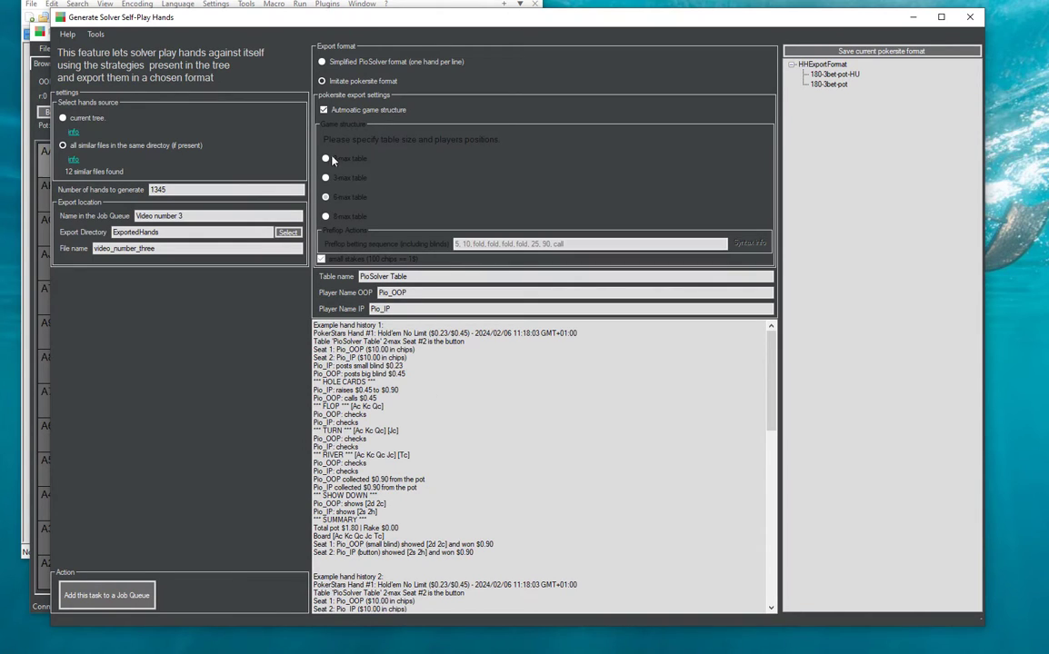
click(345, 113)
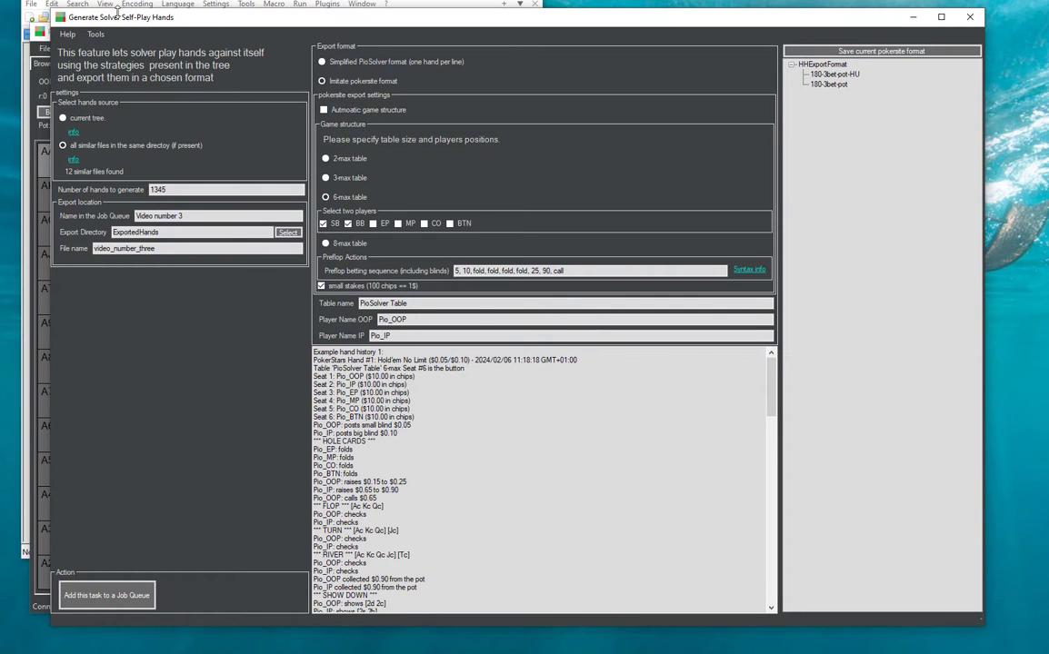
drag(111, 18, 265, 56)
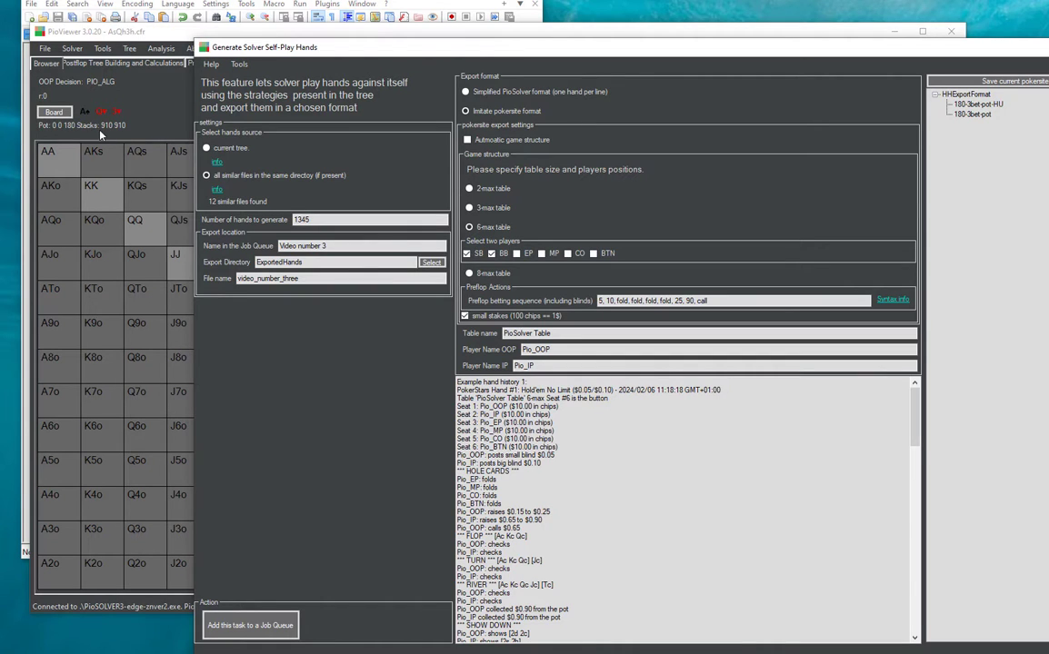
drag(424, 43, 350, 18)
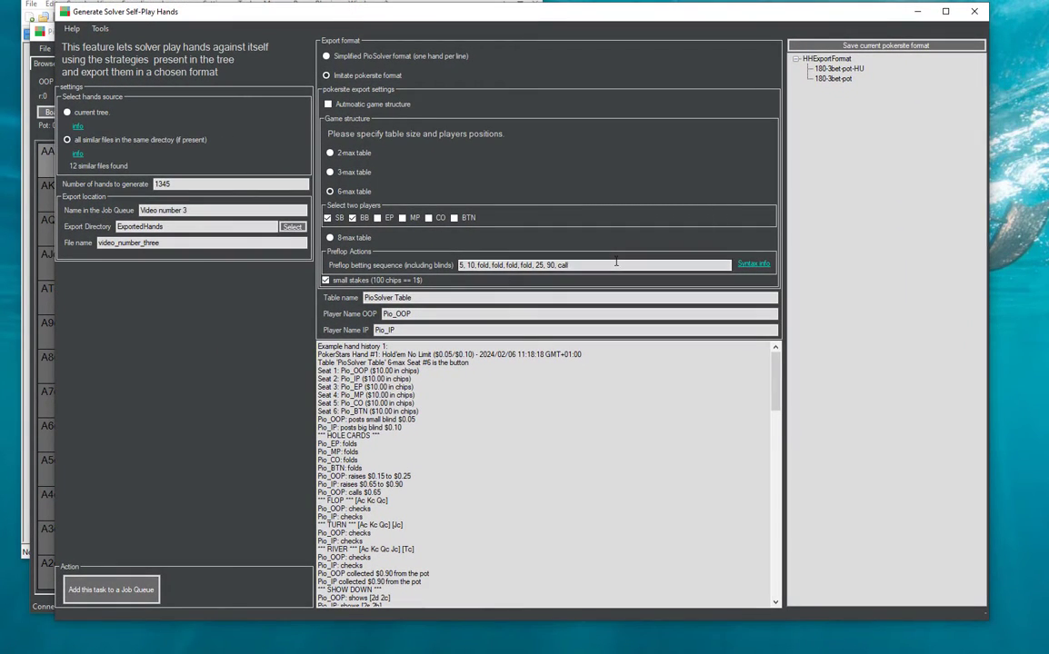
Step: Rebuild the preflop sequence as 5, 10, folds, 25, 90, call with SB and BB as players
drag(570, 265, 433, 280)
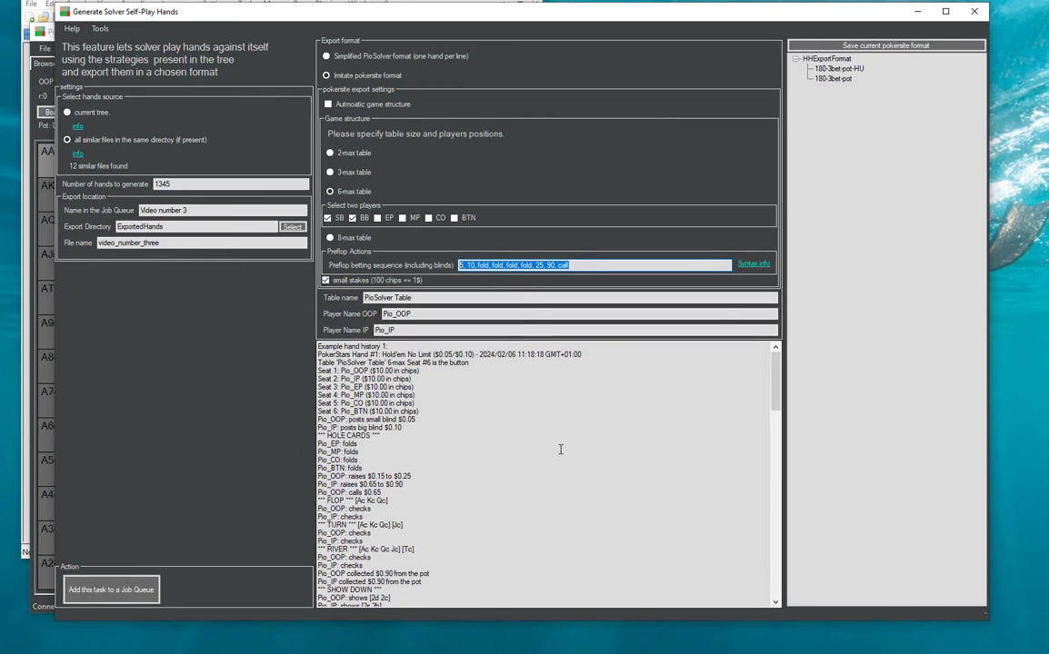
key(BackSpace)
click(328, 218)
click(352, 218)
click(489, 265)
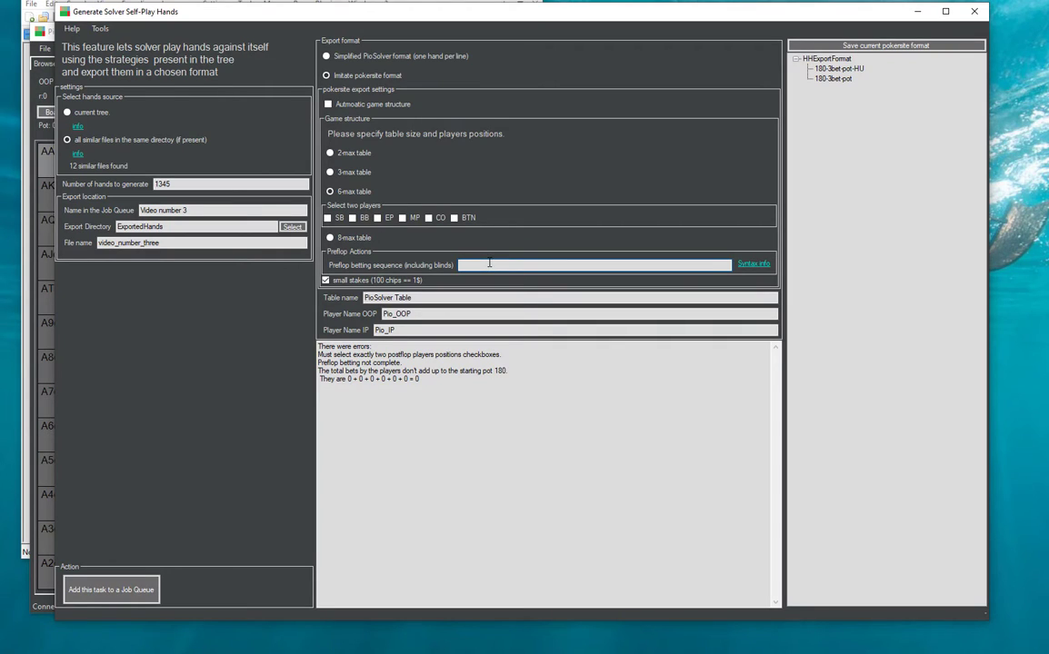
click(328, 219)
click(353, 218)
click(489, 265)
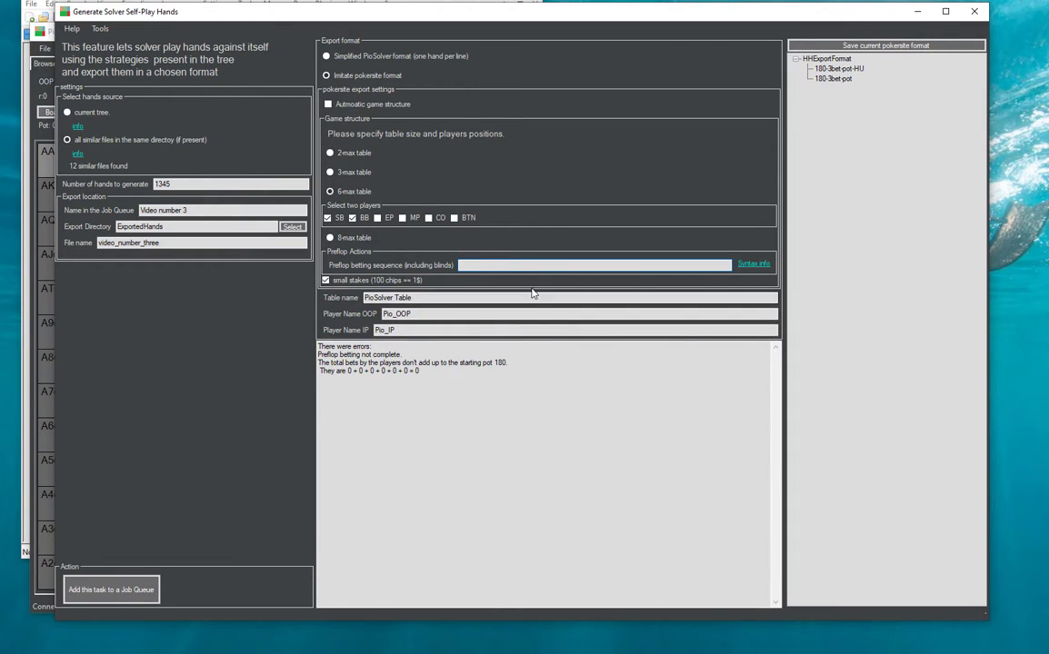
text(5)
text(.)
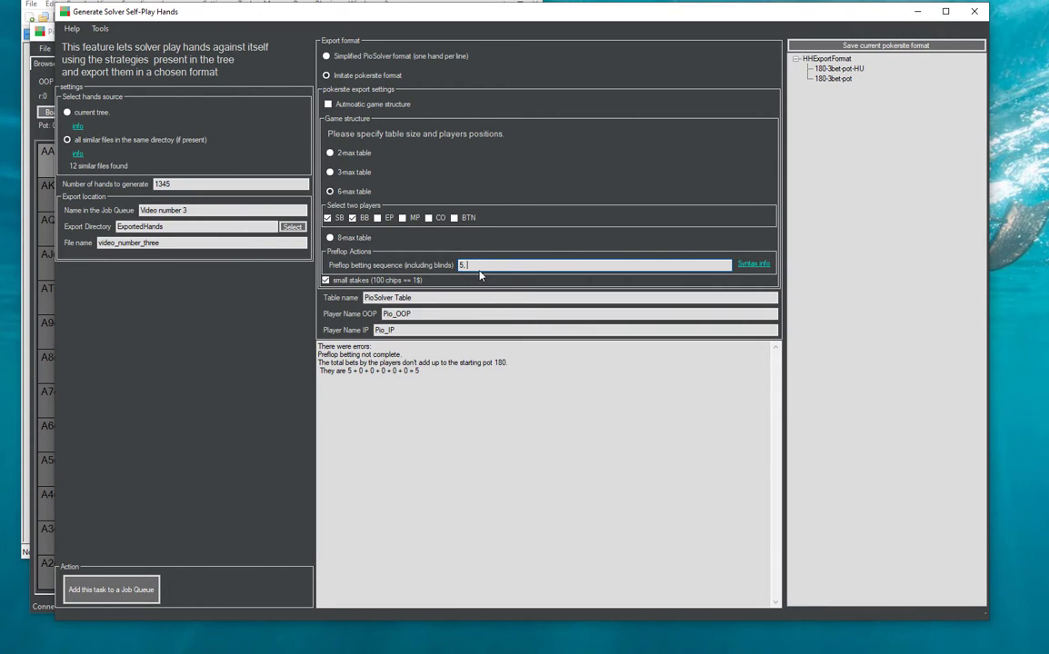
text(1)
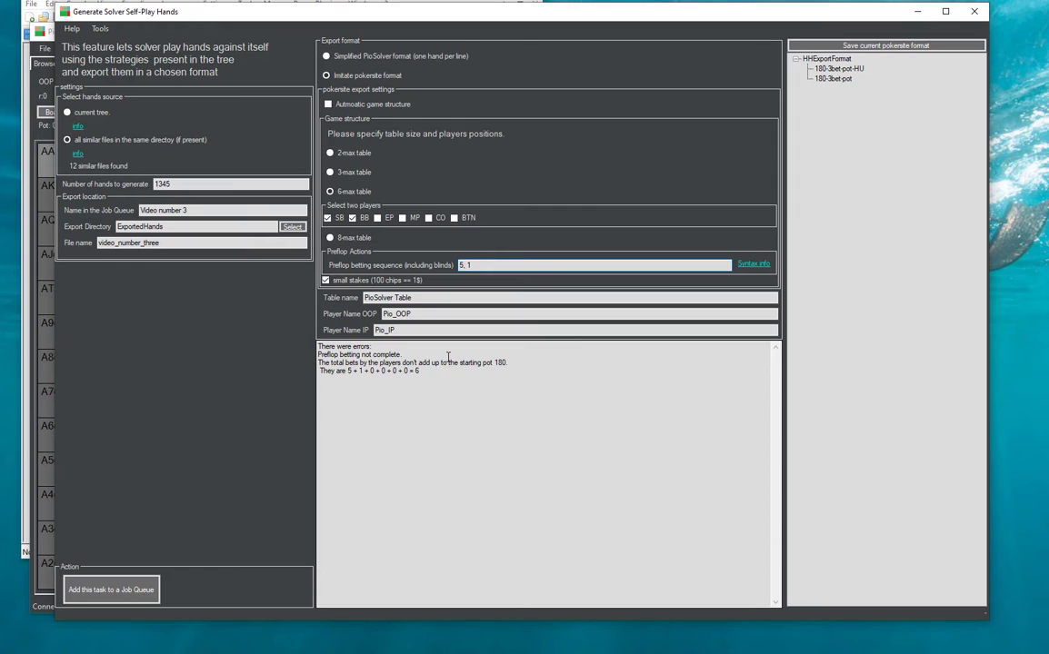
text(0, fold, fold, fold, fold,)
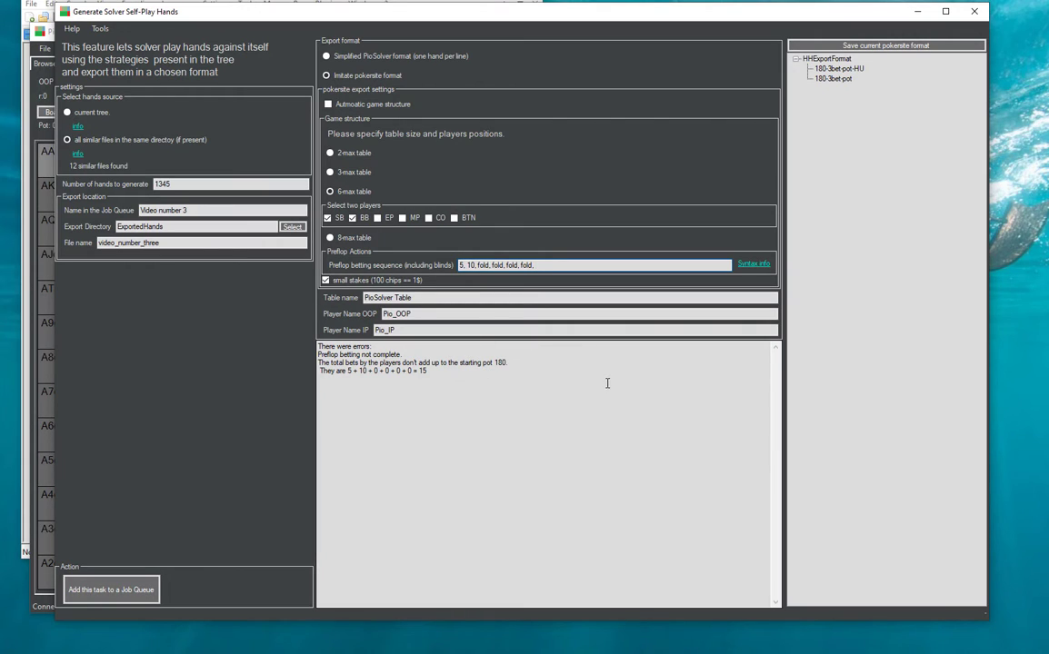
text(25, 90, ca)
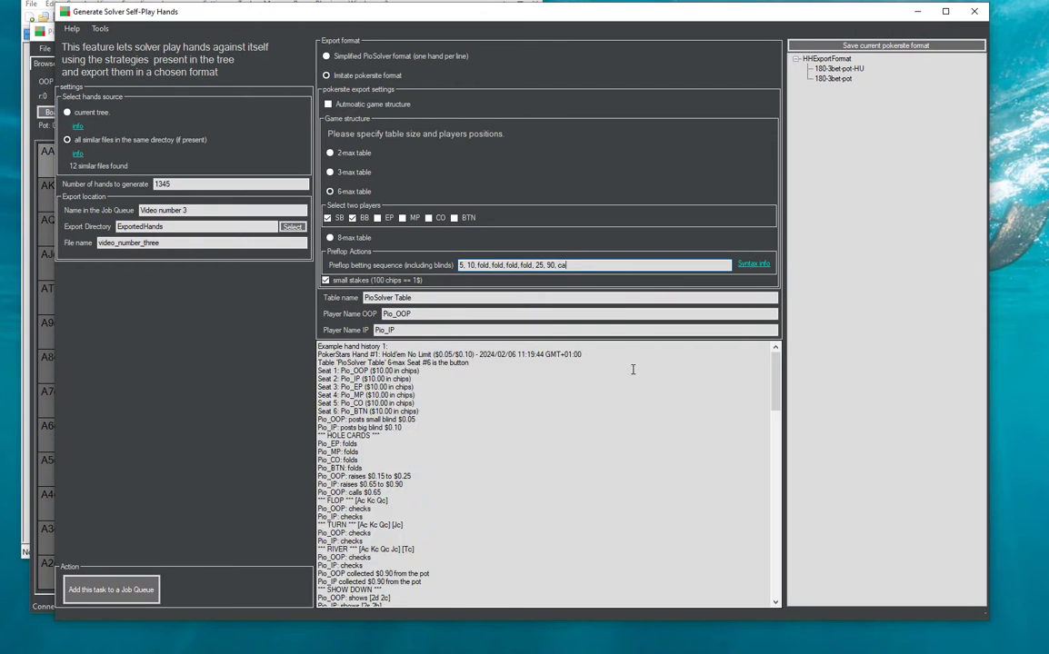
text(ll)
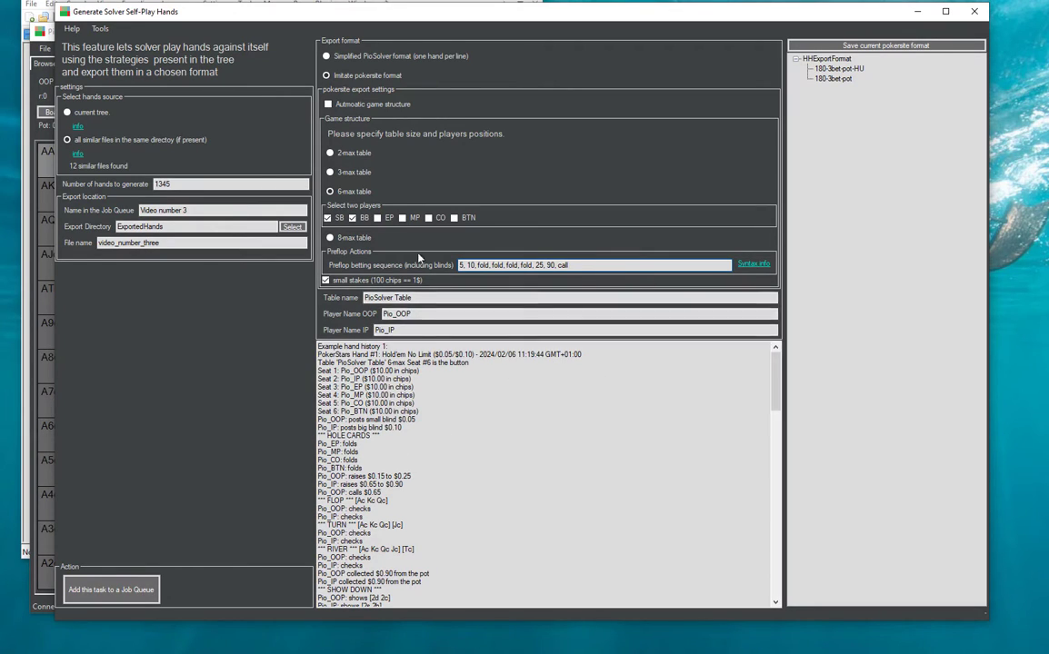
click(556, 264)
text(0)
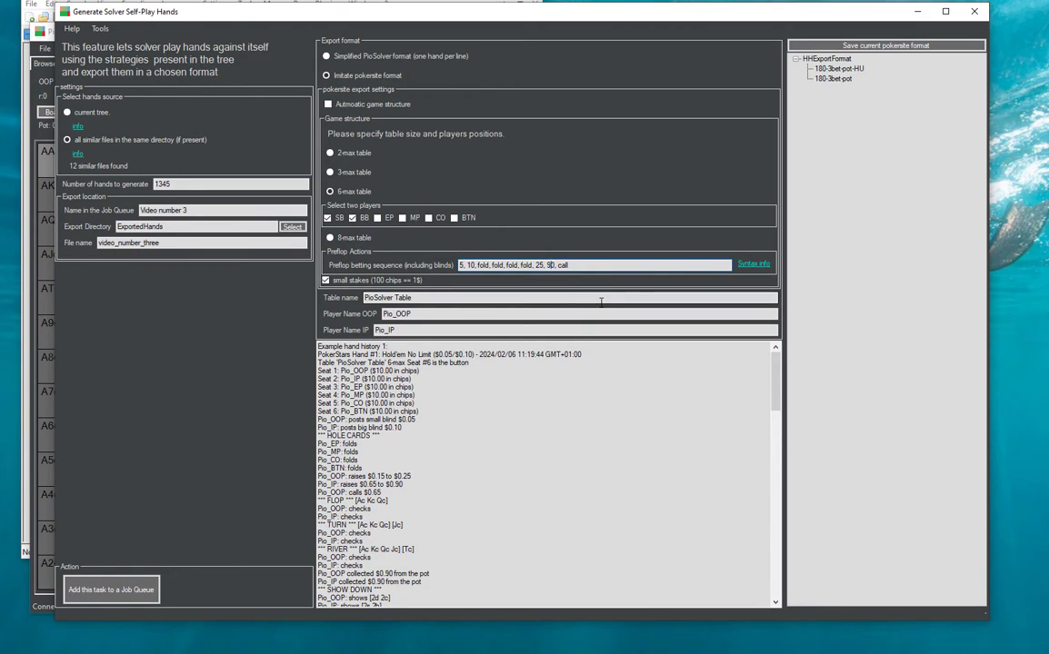
text(1)
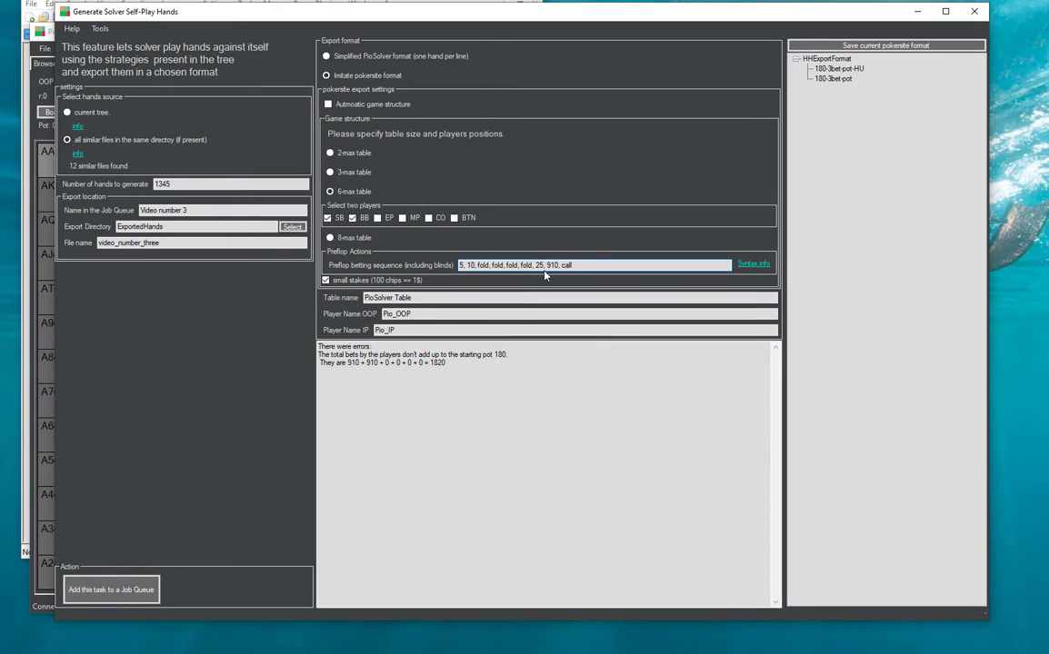
key(BackSpace)
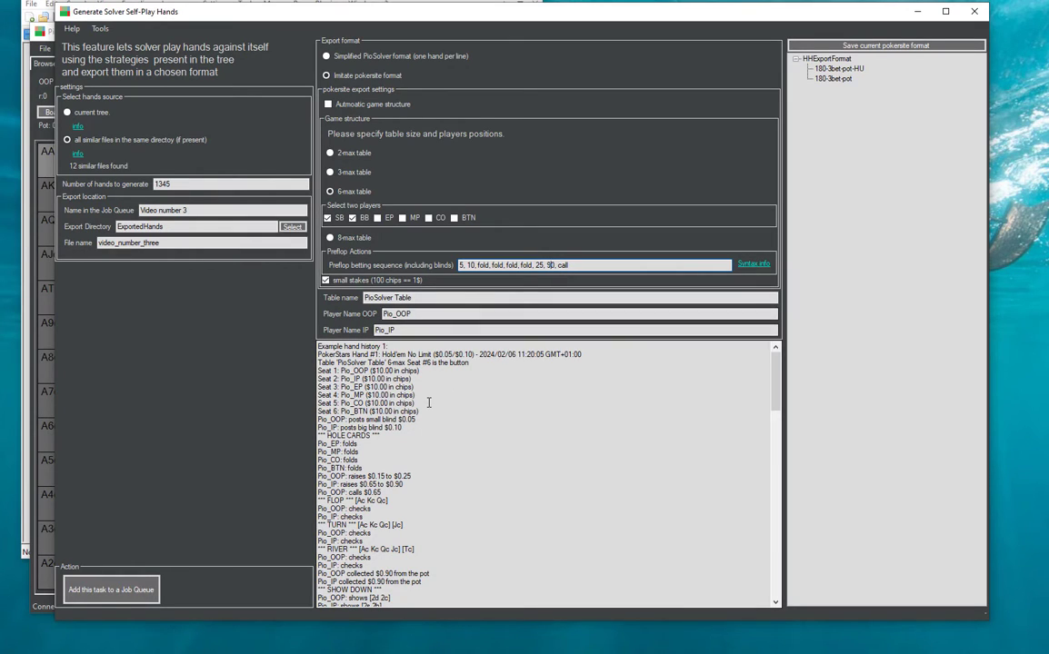
Step: Append ' 1' to make the table name 'PioSolver Table 1', keeping players Pio_OOP and Pio_IP
click(443, 297)
click(443, 297)
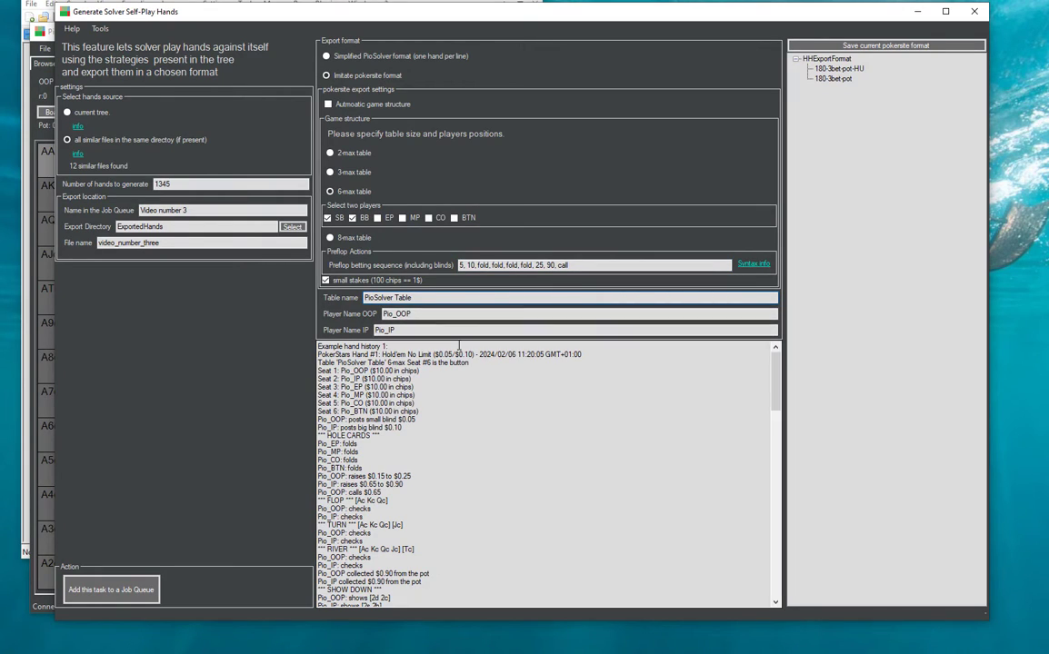
text(1)
click(433, 315)
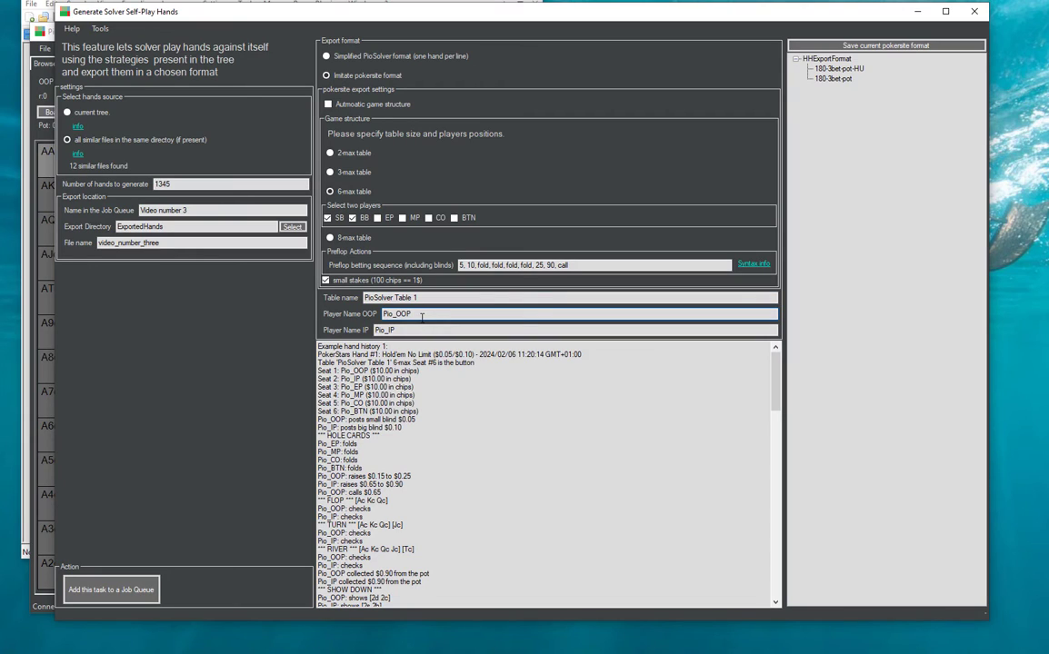
click(407, 330)
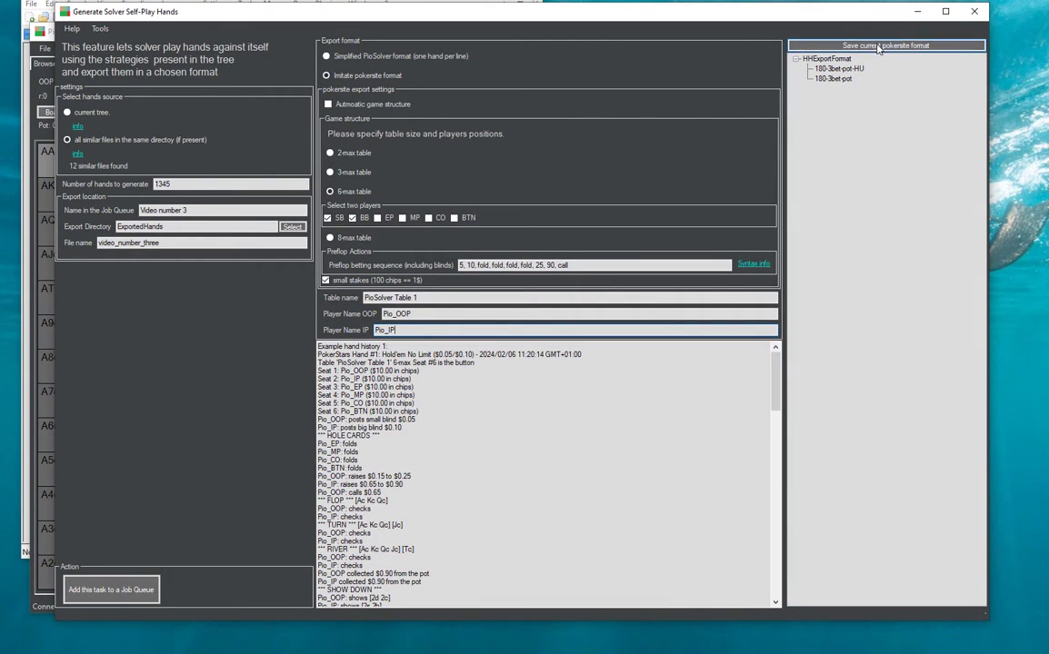
Step: Load the saved 180-3bet-pot format after briefly trying 180-3bet-pot-HU
click(833, 78)
click(837, 69)
click(833, 78)
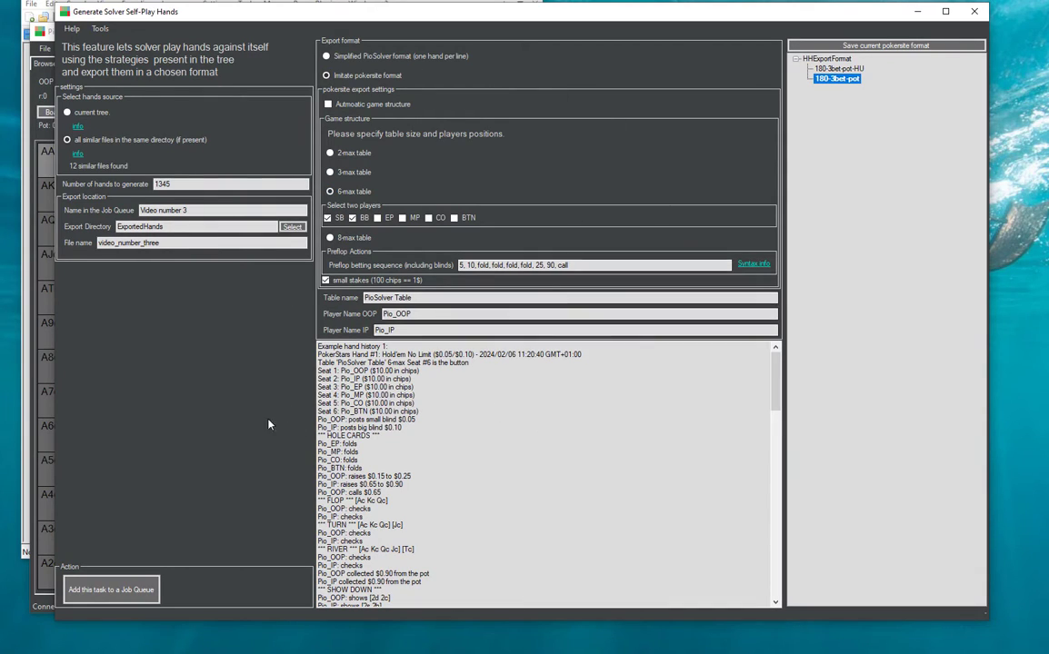
Step: Queue the 1345-hand 'Video number 3' job and reopen the Hand History Generation Execution Queue
click(141, 593)
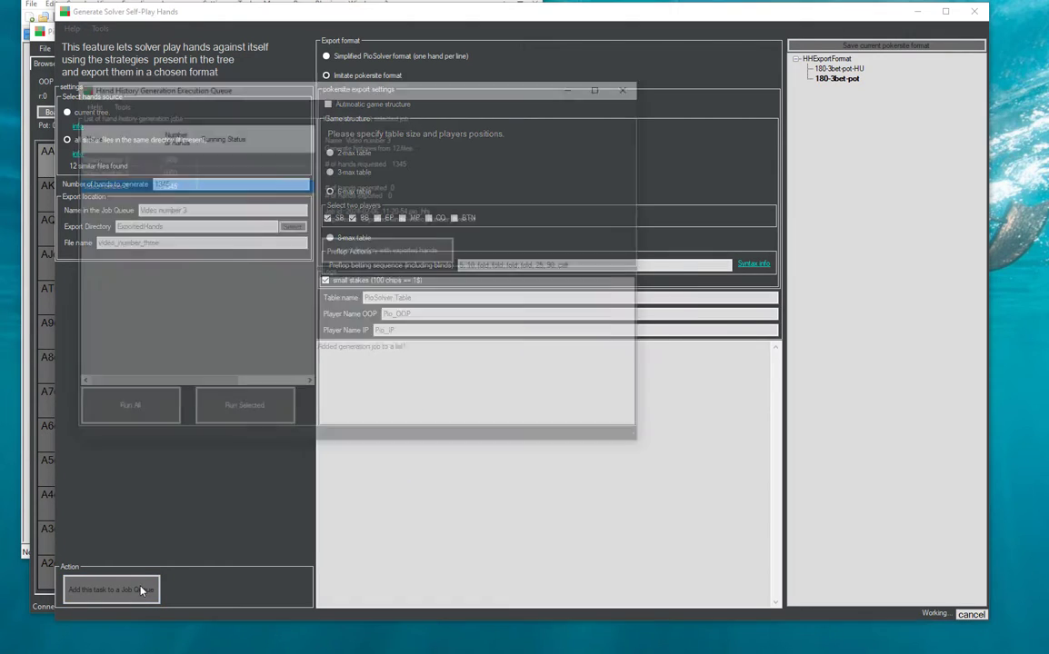
drag(243, 88, 387, 166)
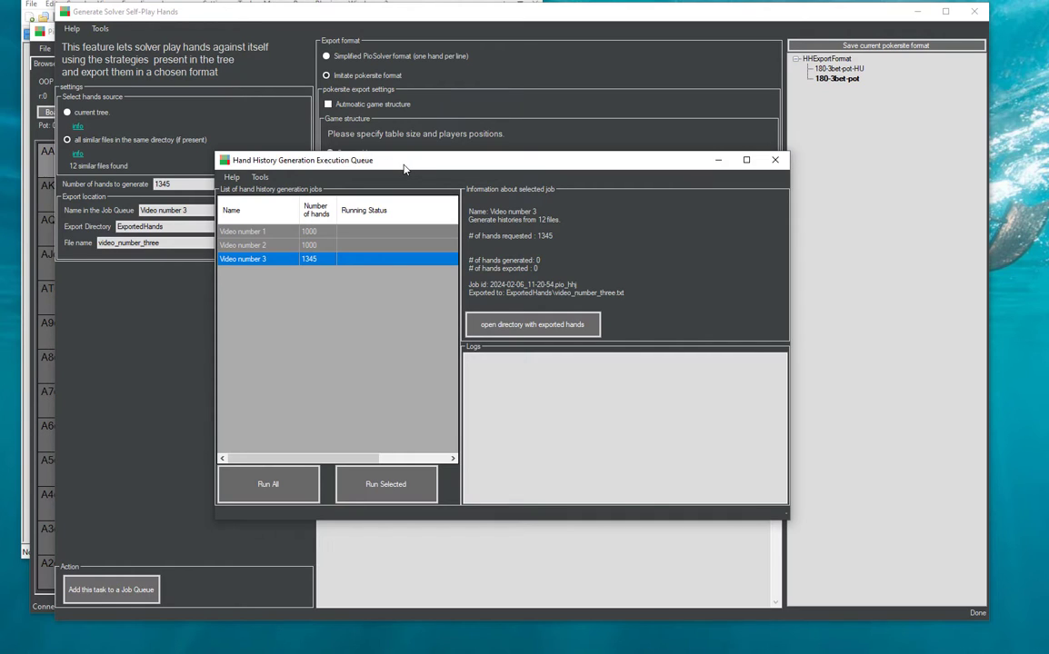
click(775, 167)
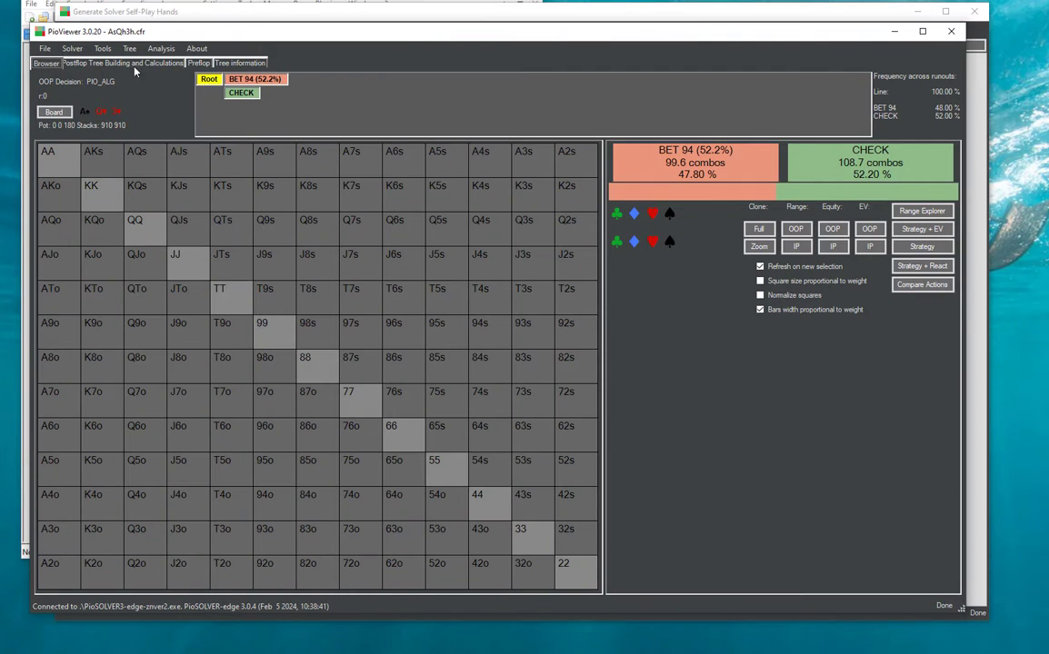
click(103, 48)
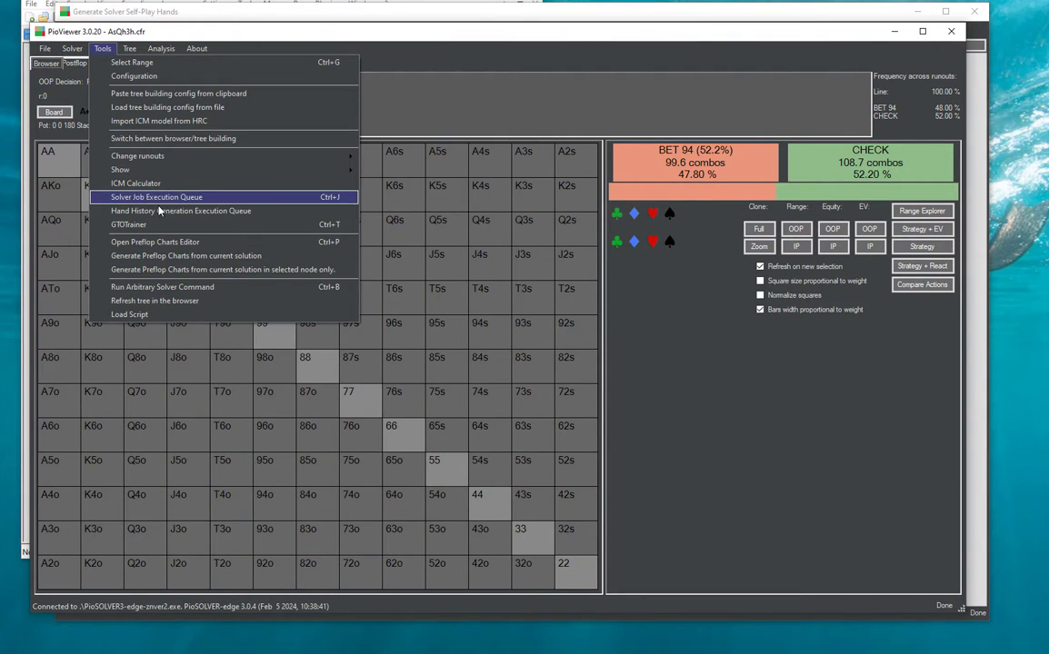
click(205, 216)
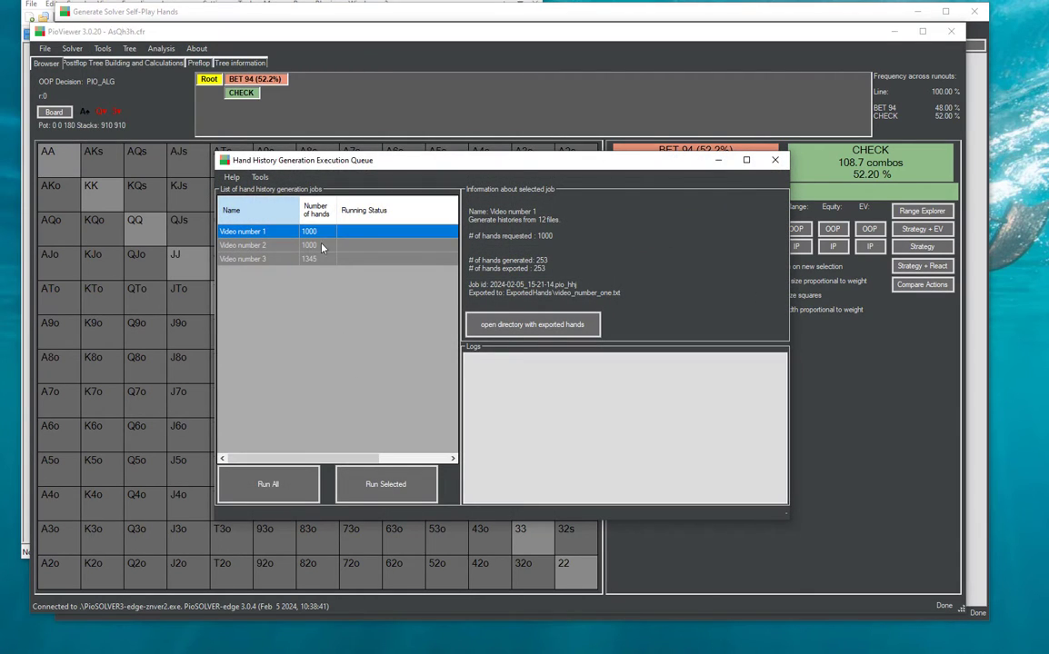
click(358, 248)
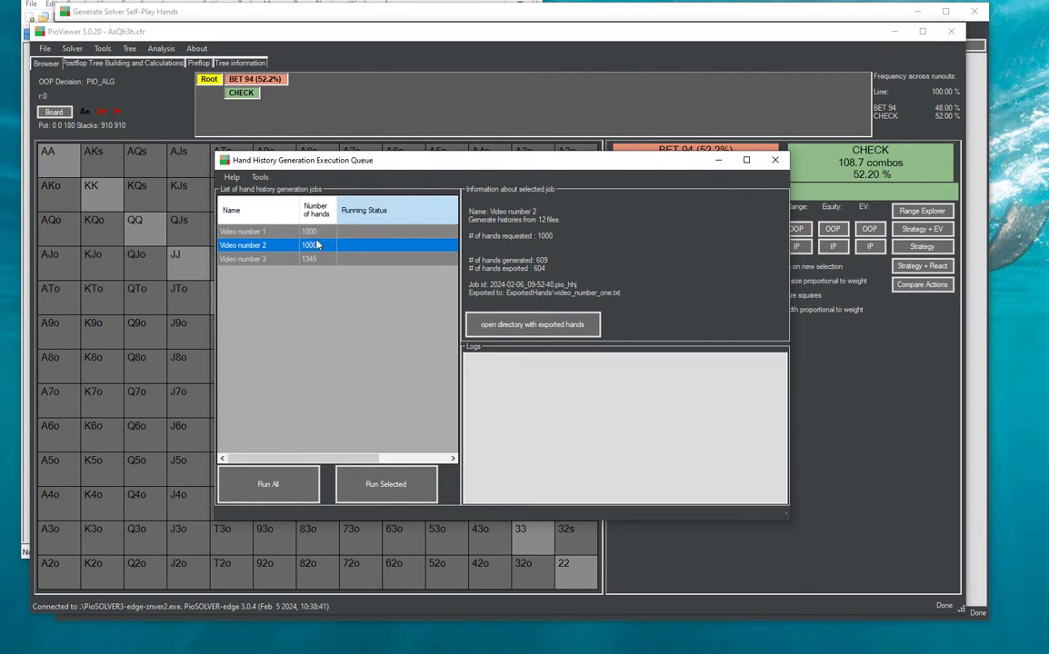
Step: View Video number 3's details, then Video number 2's: 609 hands generated, 604 exported
click(370, 259)
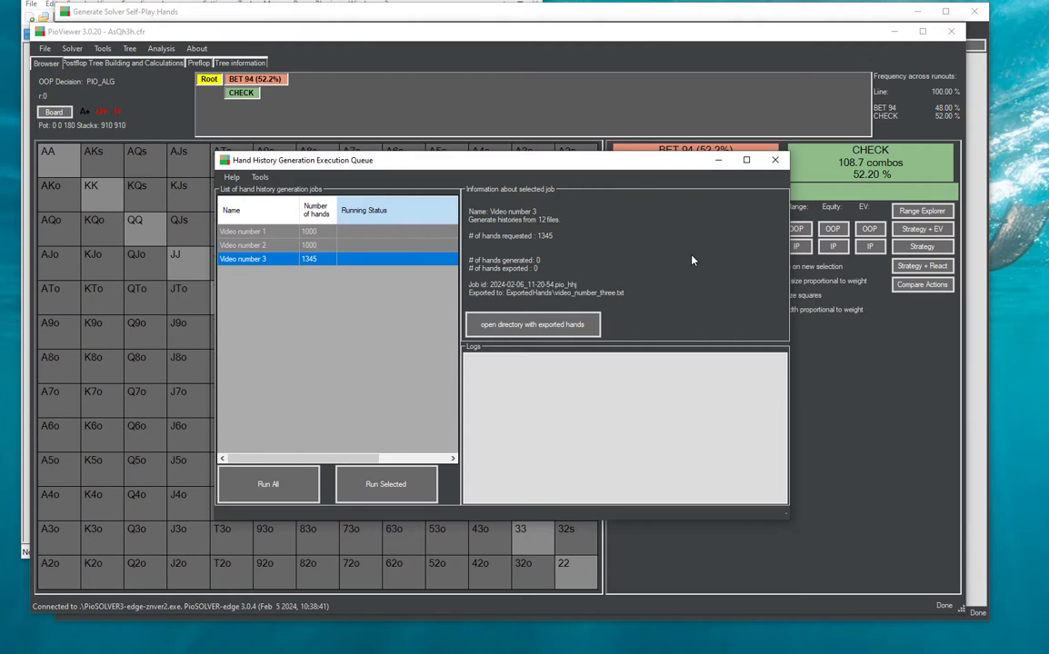
click(346, 246)
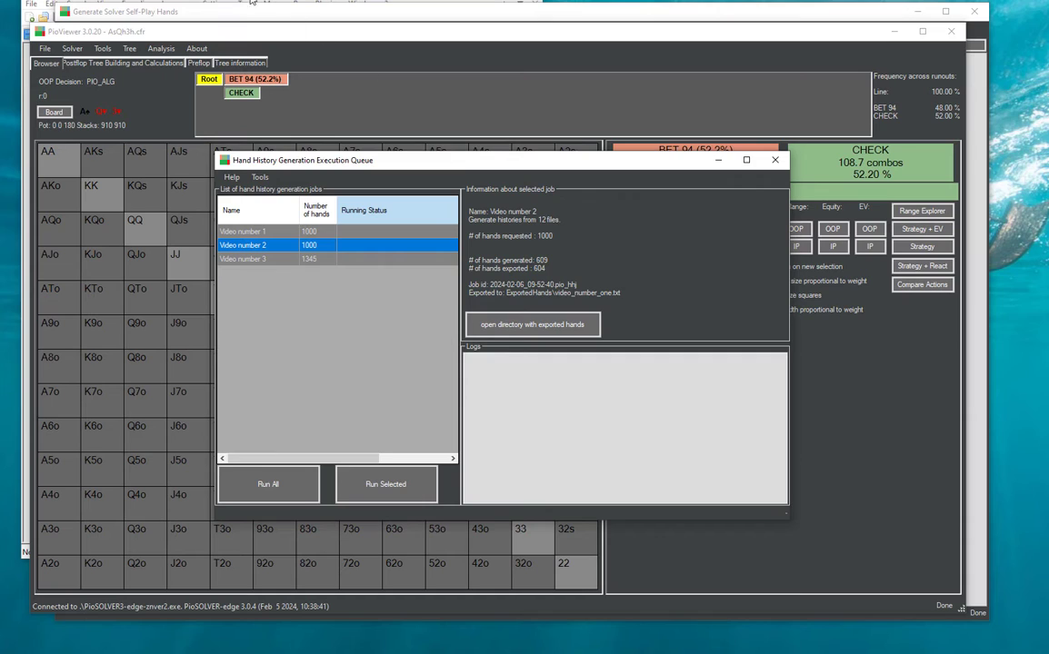
Step: Bring temp.txt to the right side and highlight the top two boards, then lines 5–14
key(alt+Tab)
drag(165, 13, 631, 75)
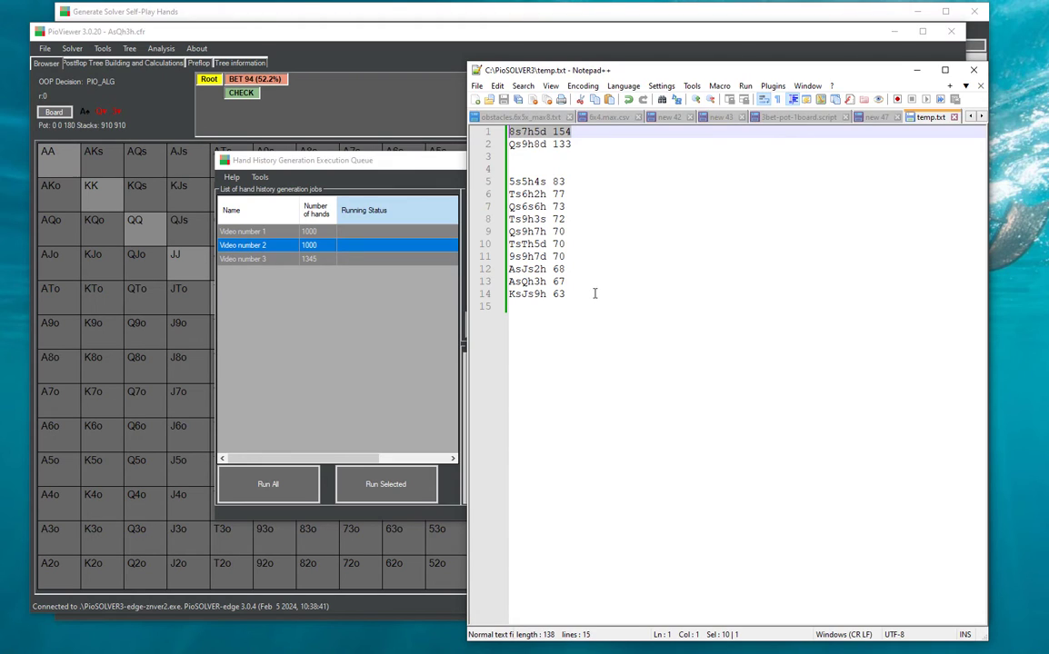
drag(574, 144, 437, 116)
click(526, 169)
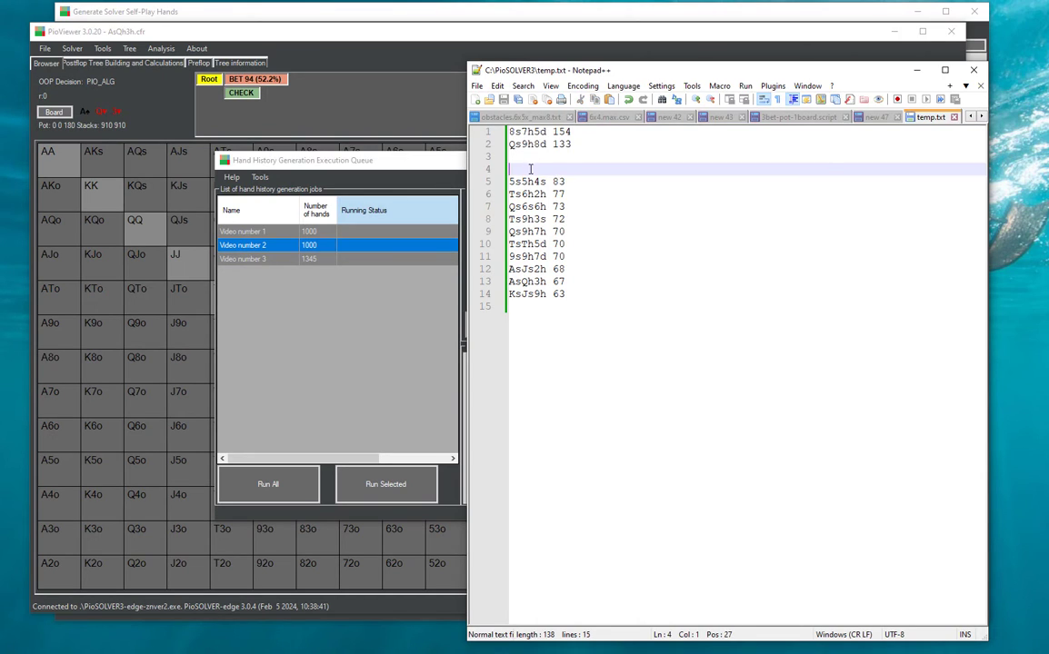
drag(526, 170, 623, 318)
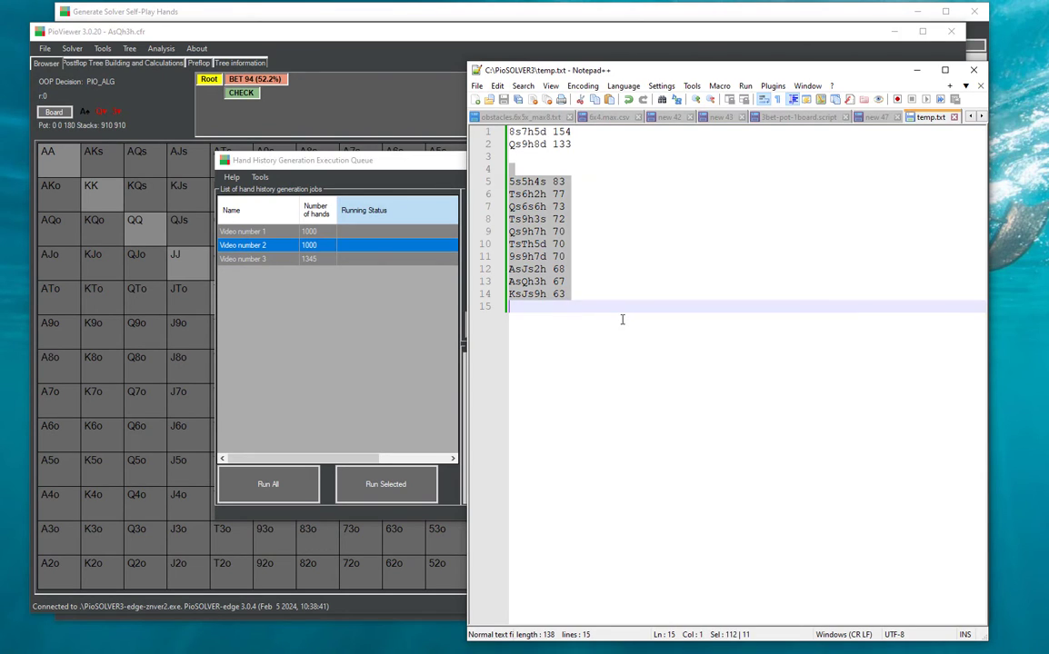
click(588, 143)
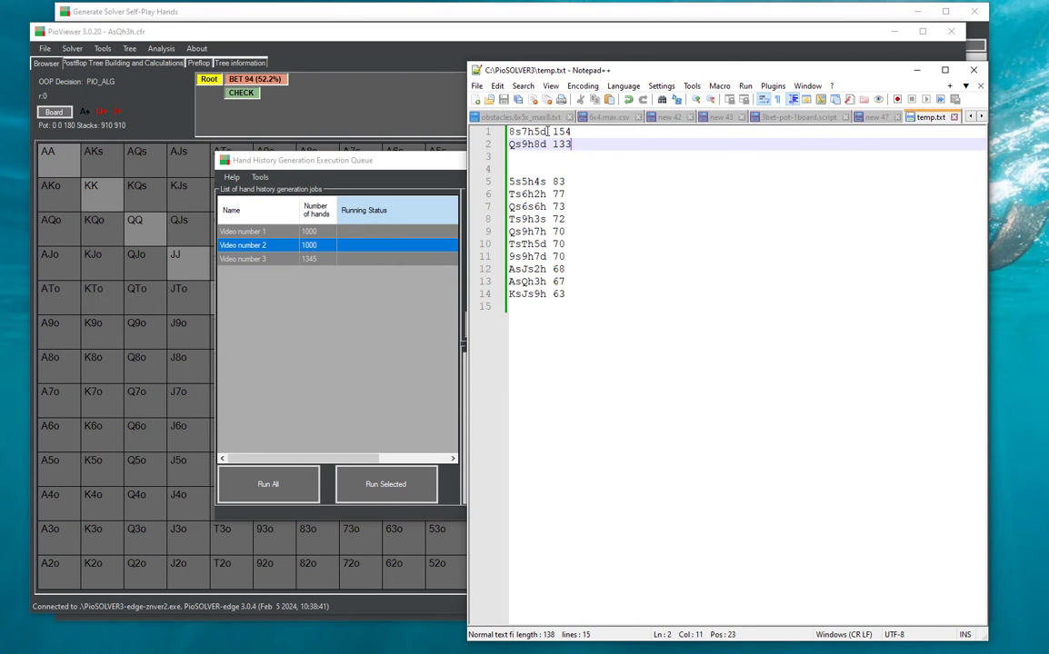
Step: Highlight individual boards Qs9h8d and 5s5h4s, then lines 5–14 and the top two boards
drag(548, 132, 498, 147)
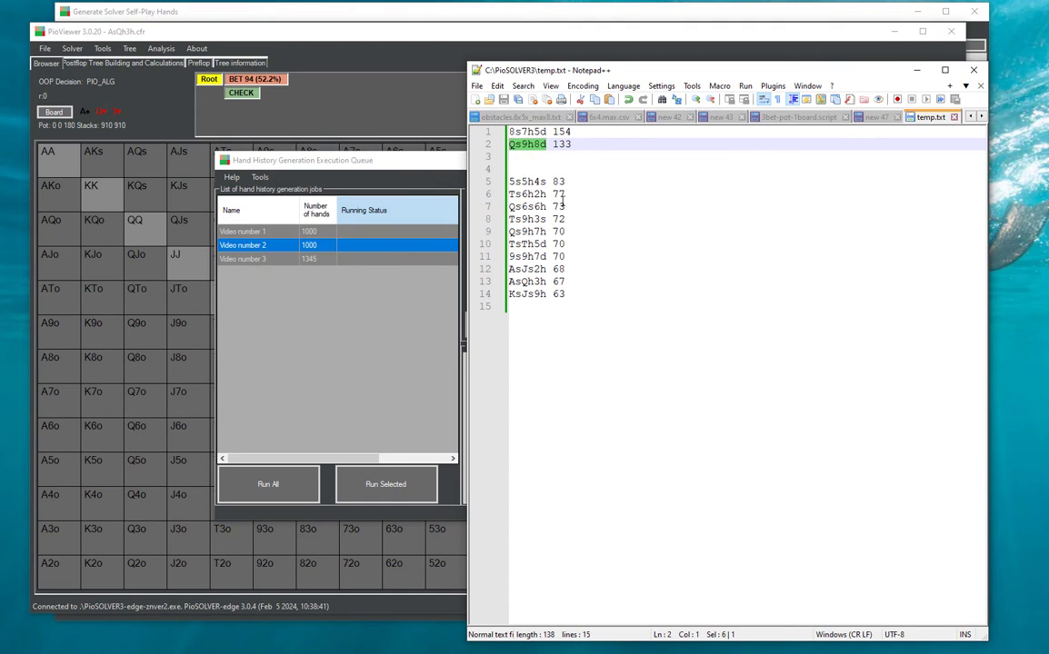
drag(546, 181, 500, 182)
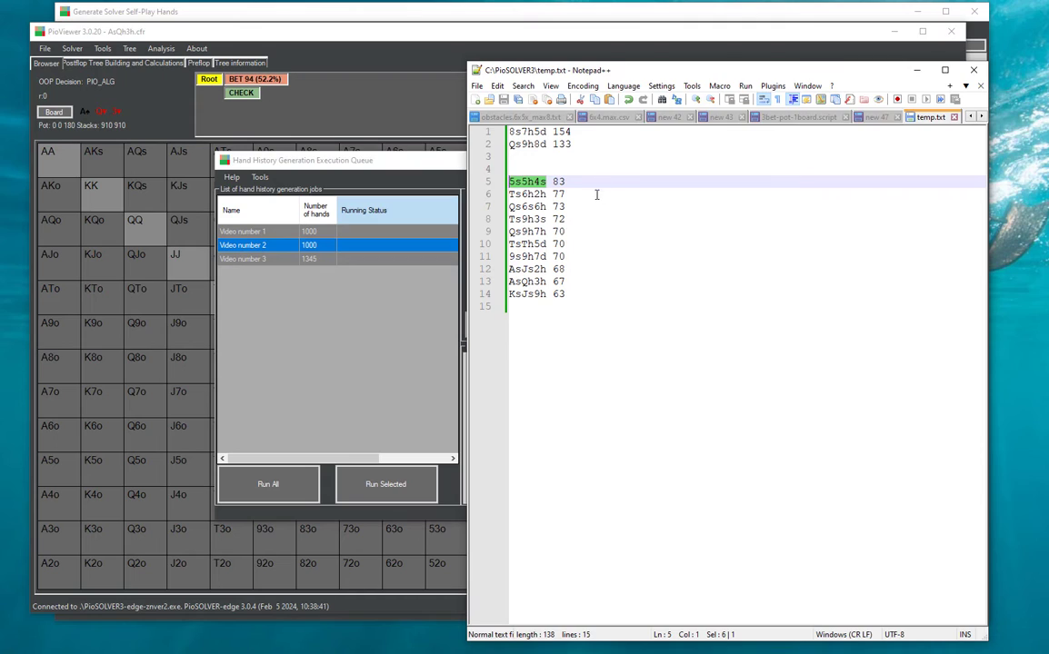
drag(534, 181, 509, 181)
drag(576, 297, 509, 181)
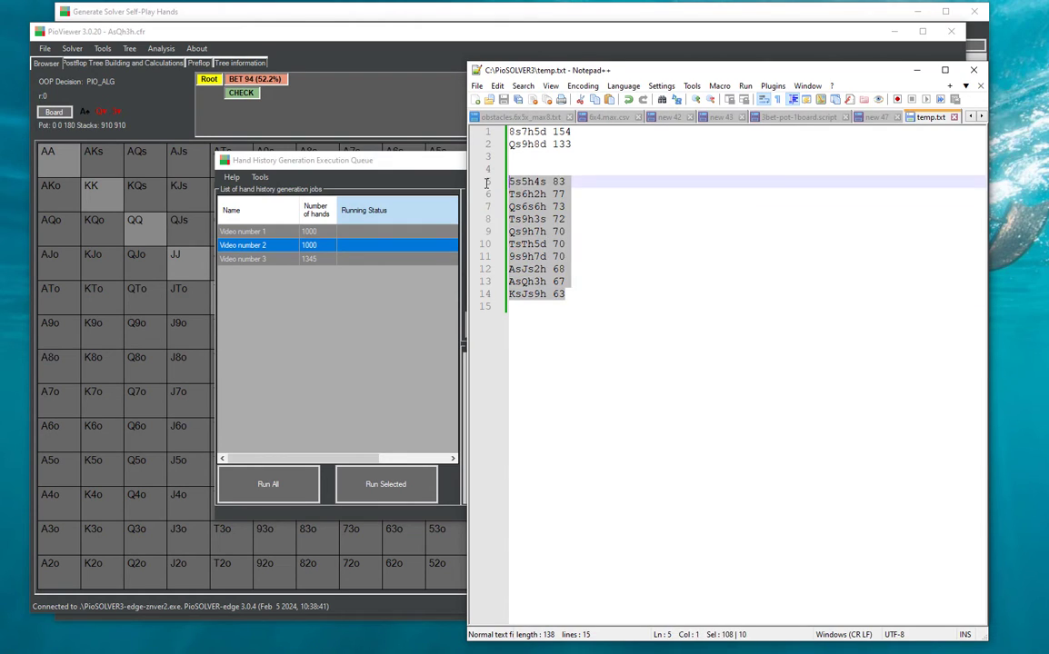
mouse_move(509, 132)
mouse_down()
mouse_move(582, 145)
mouse_move(503, 132)
mouse_up()
click(586, 145)
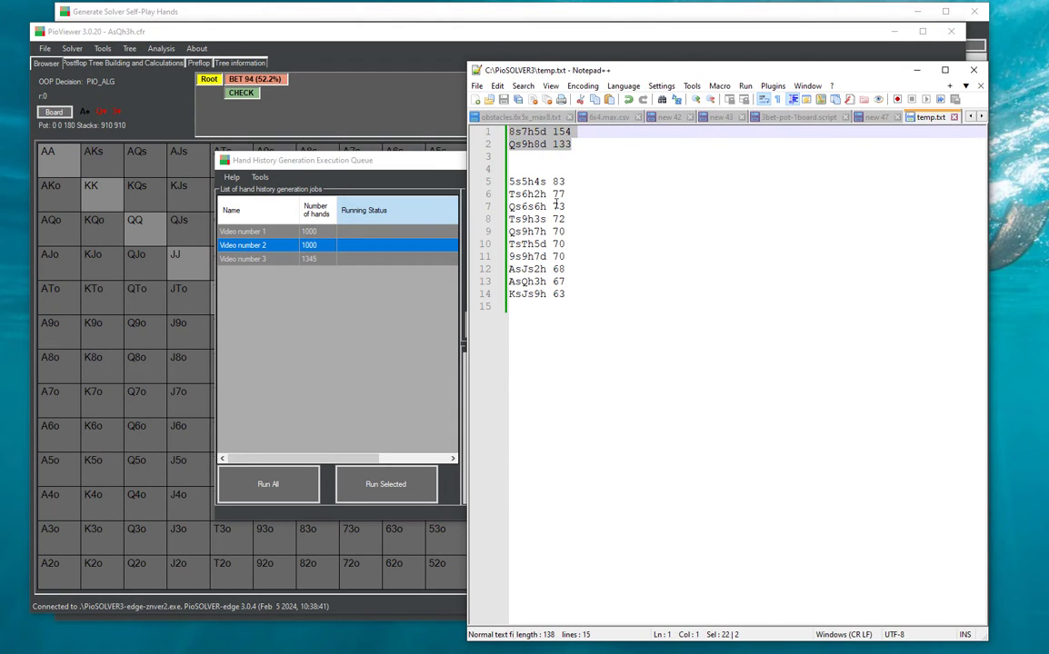
click(582, 297)
key(shift+Up)
key(shift+Up)
key(shift+Up)
key(shift+Up)
key(shift+Up)
key(shift+Up)
key(shift+Up)
key(shift+Up)
key(shift+Up)
key(shift+Home)
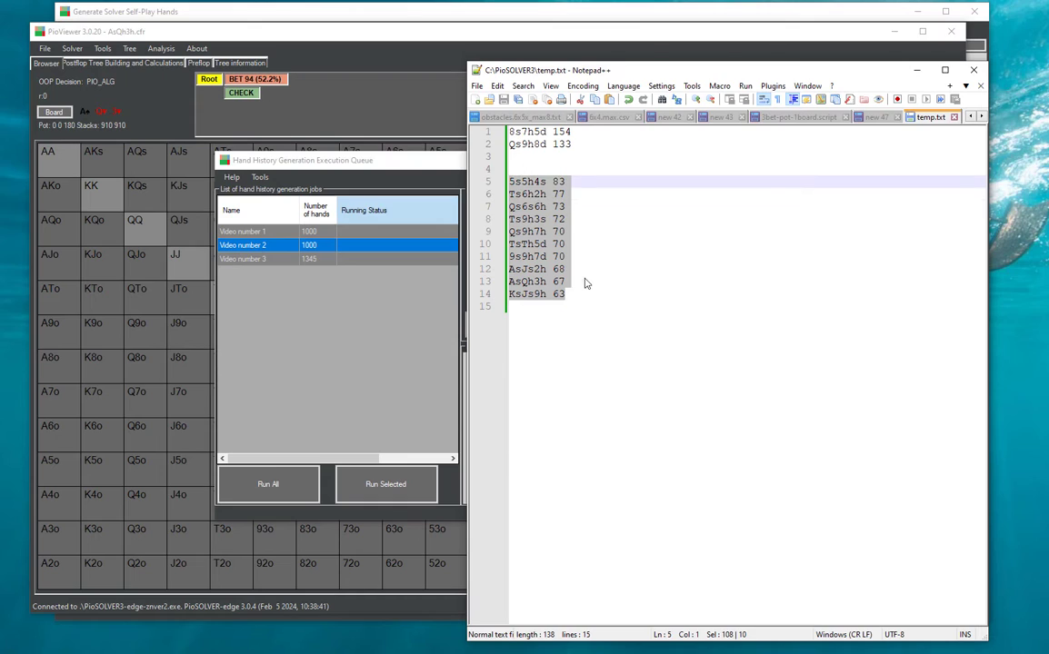
click(586, 293)
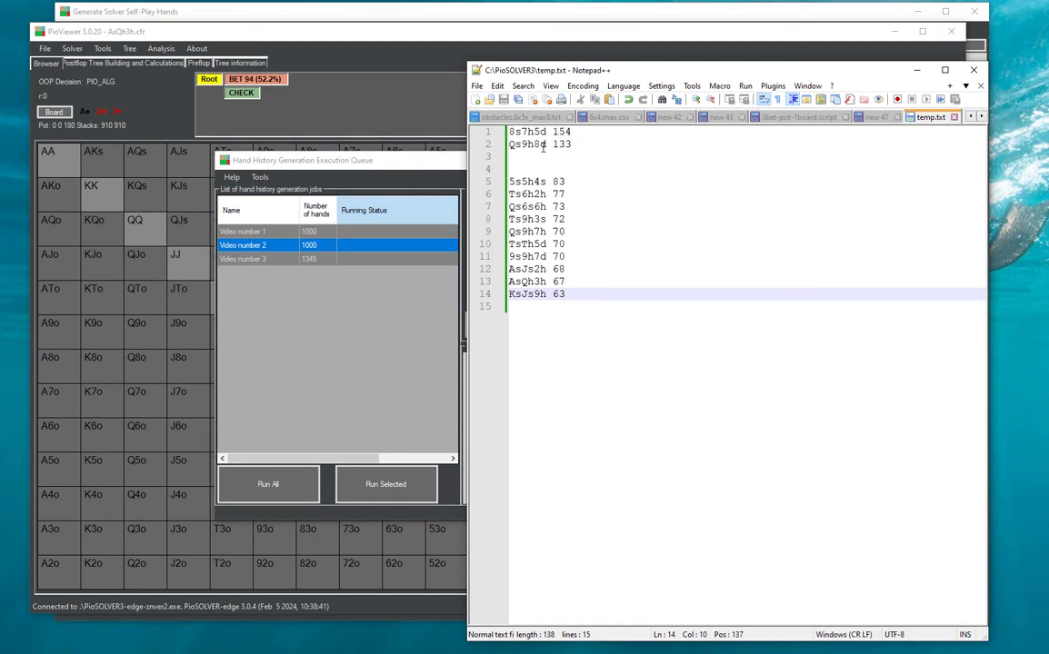
double_click(549, 146)
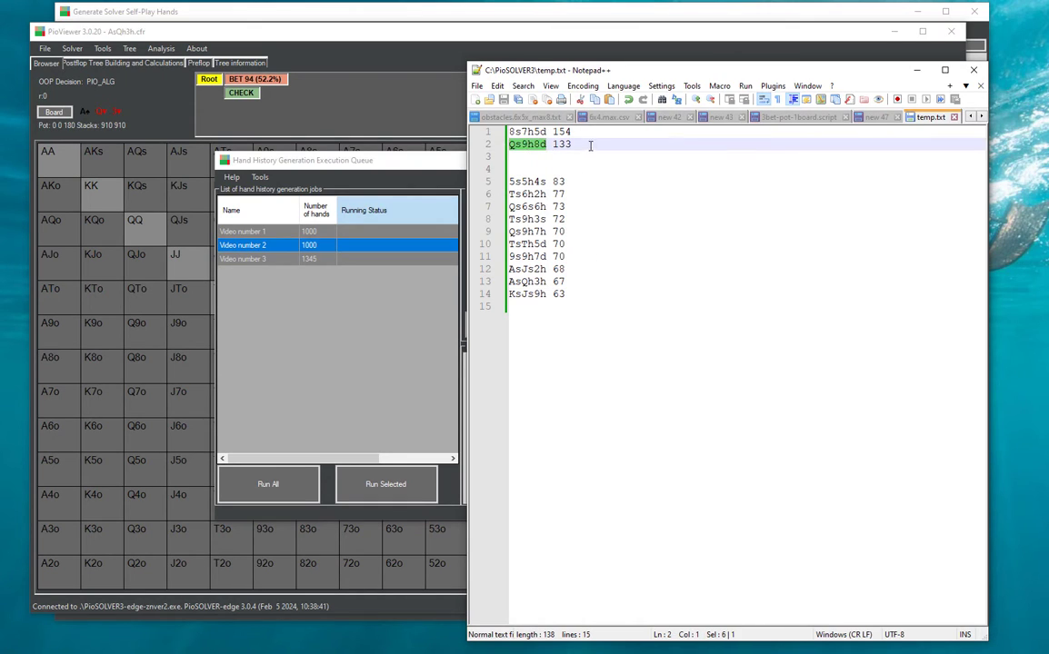
drag(571, 144, 556, 144)
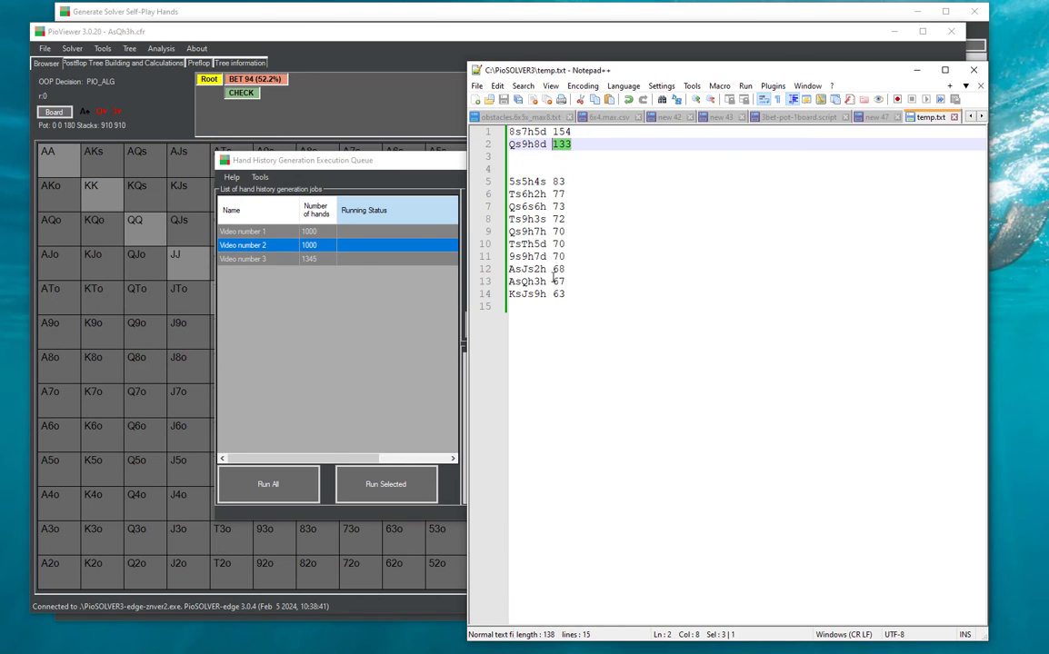
drag(547, 282, 508, 282)
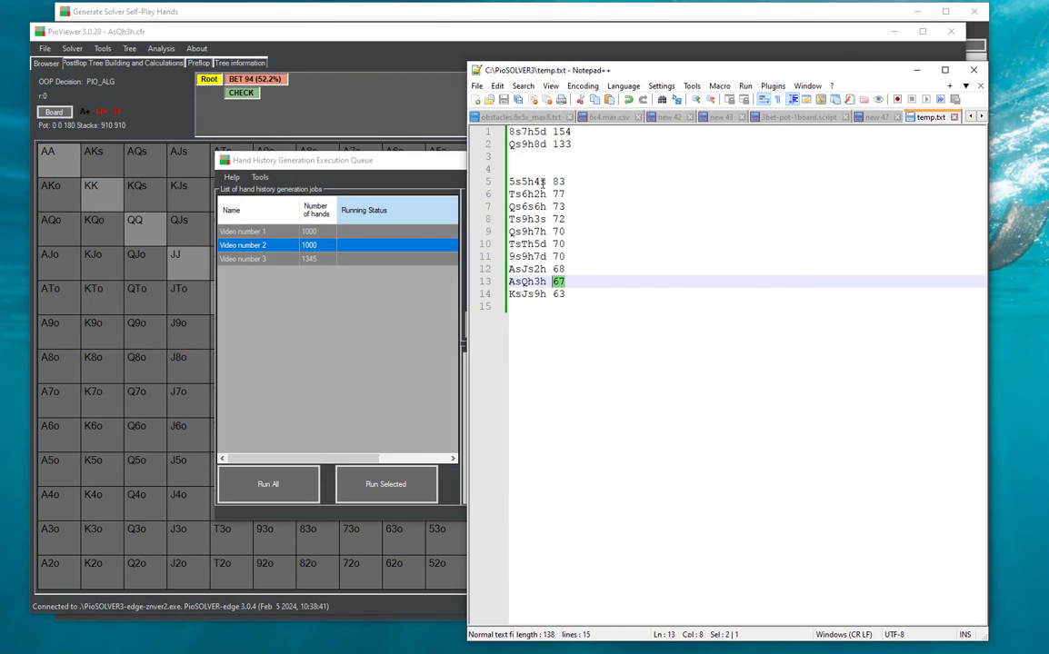
drag(546, 182, 498, 182)
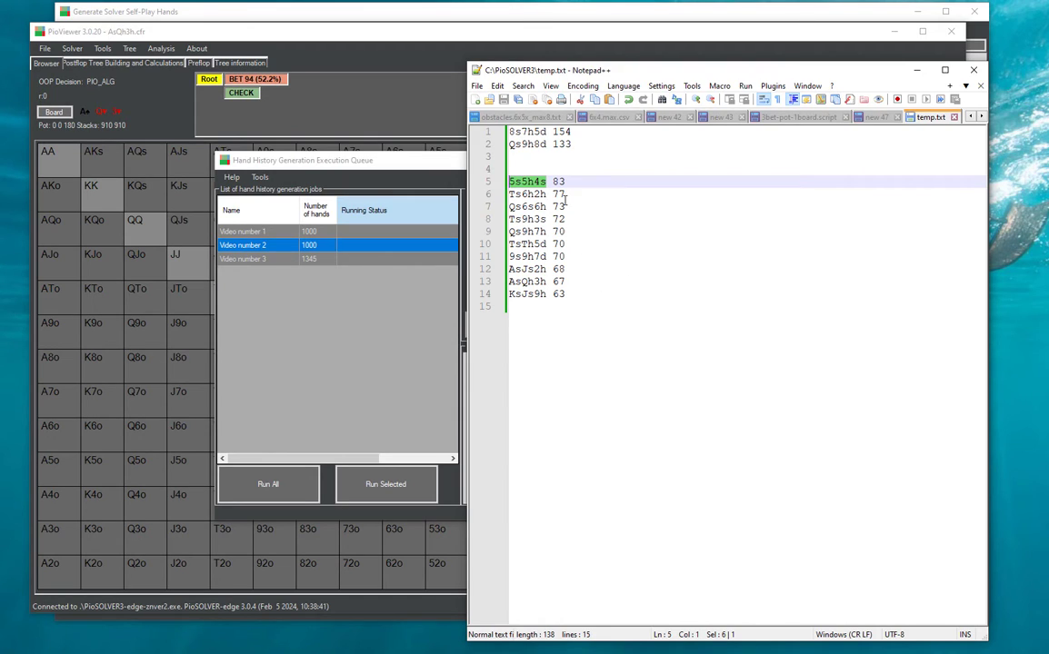
click(583, 143)
drag(582, 143, 509, 143)
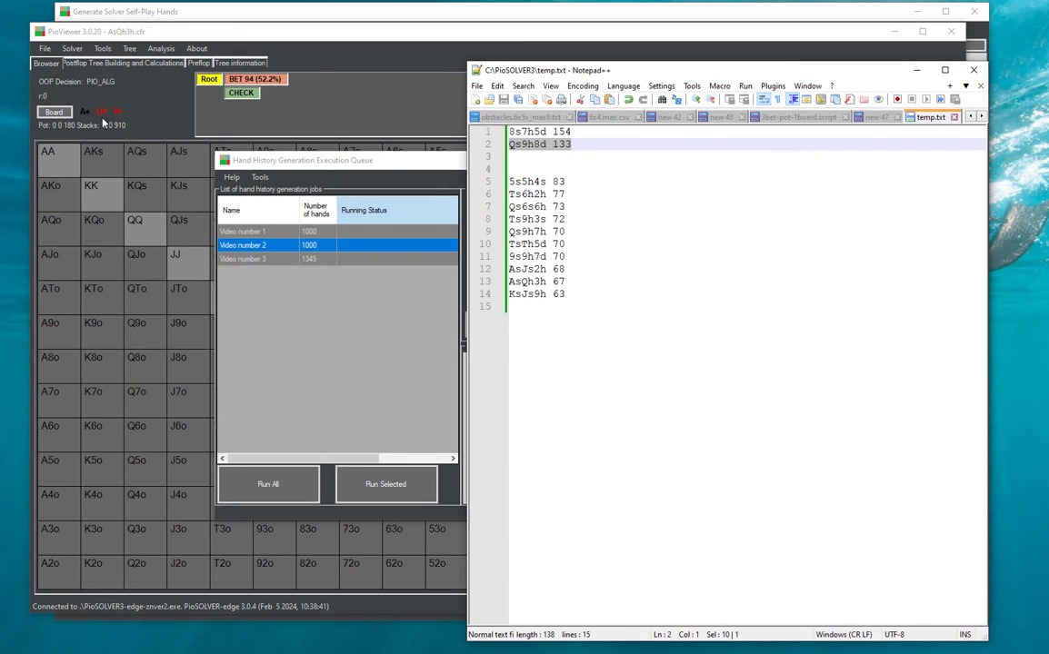
click(492, 282)
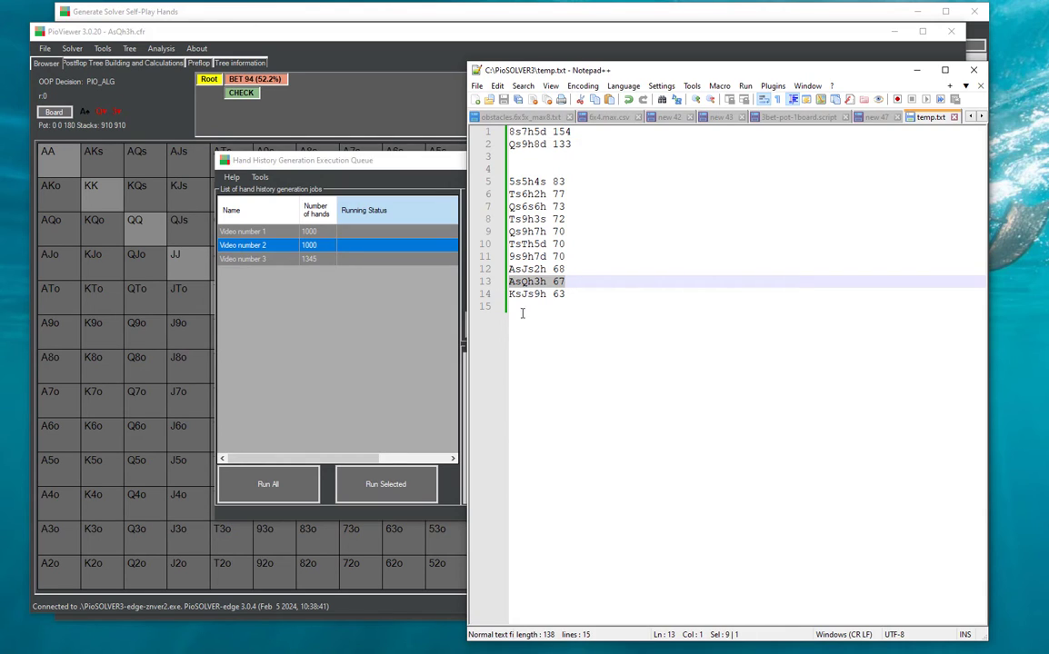
click(574, 283)
drag(573, 282, 499, 285)
Step: Reposition the Notepad++ boards file beside PioViewer and point out the count 67 on line 13
click(249, 35)
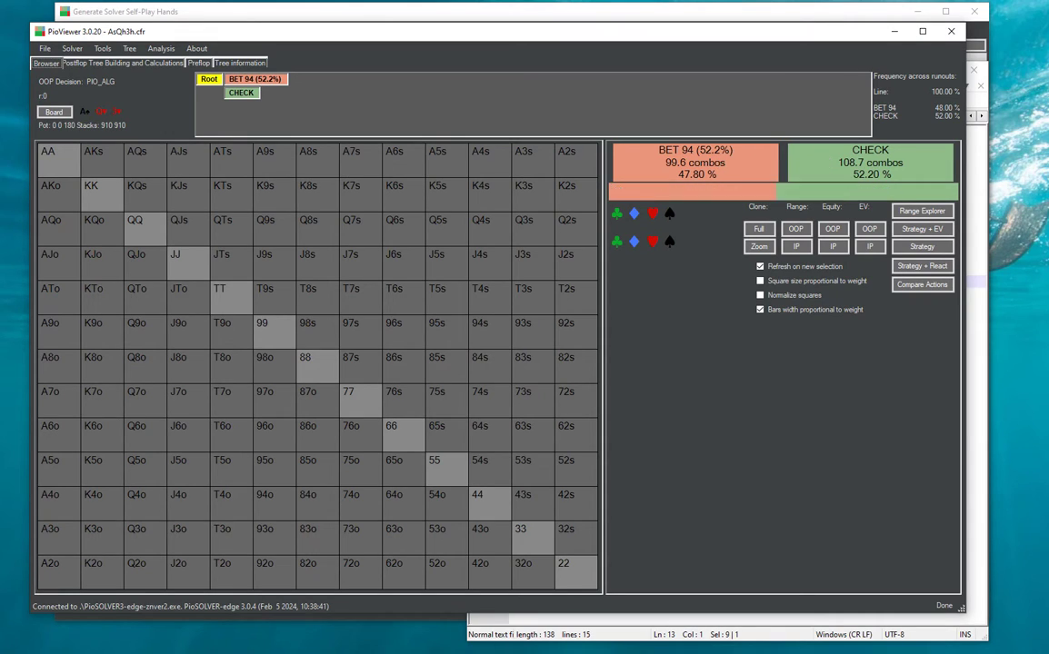
key(alt+Tab)
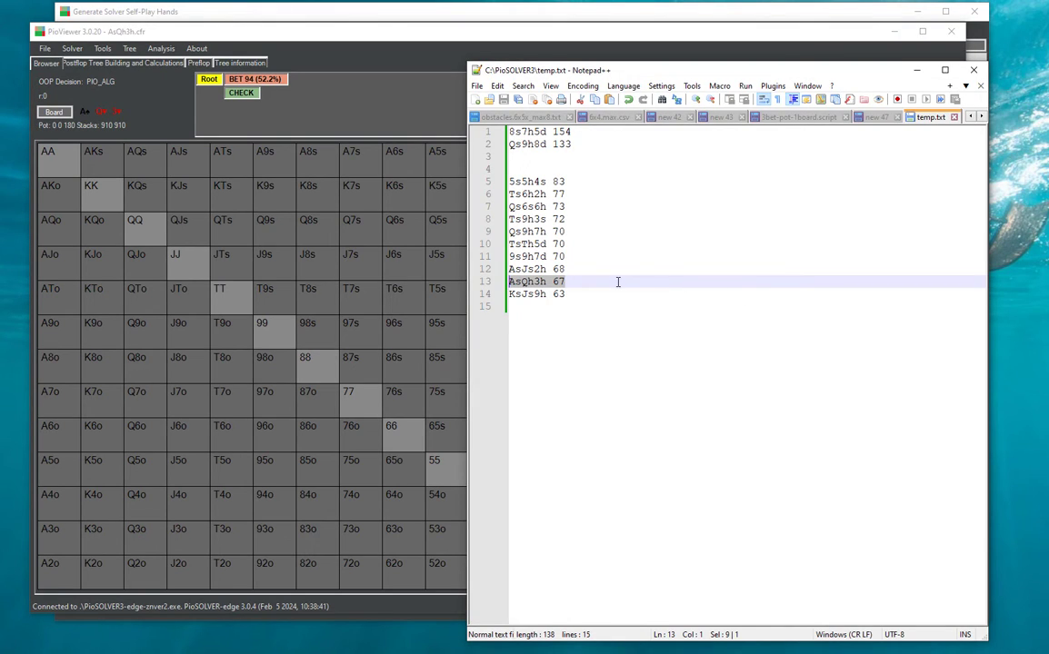
click(596, 282)
drag(597, 59, 685, 247)
drag(651, 455, 670, 457)
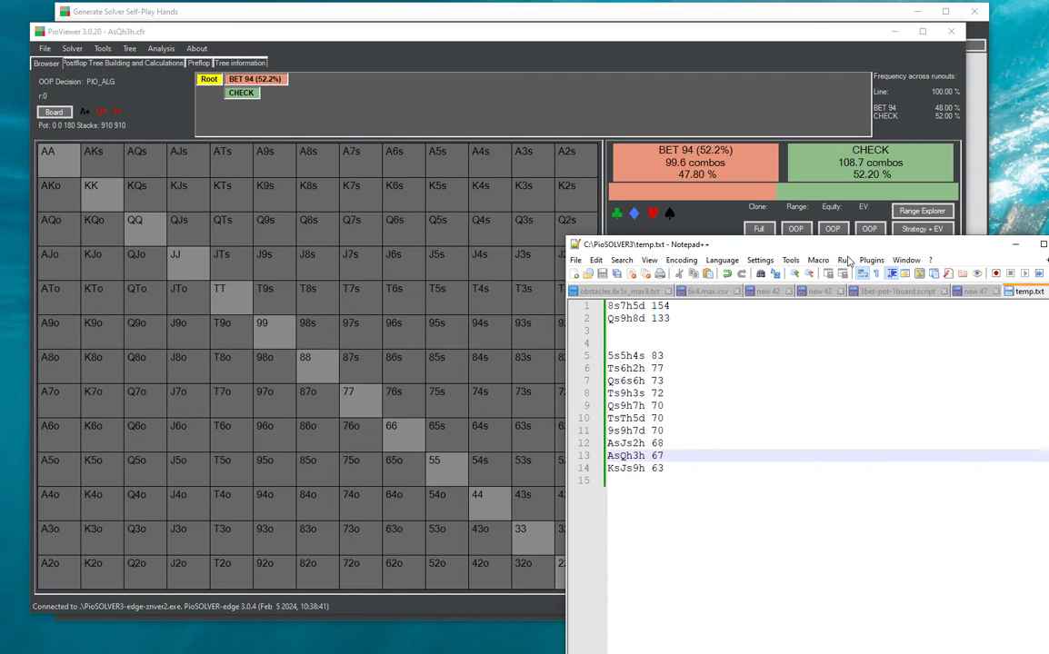
drag(826, 248, 627, 107)
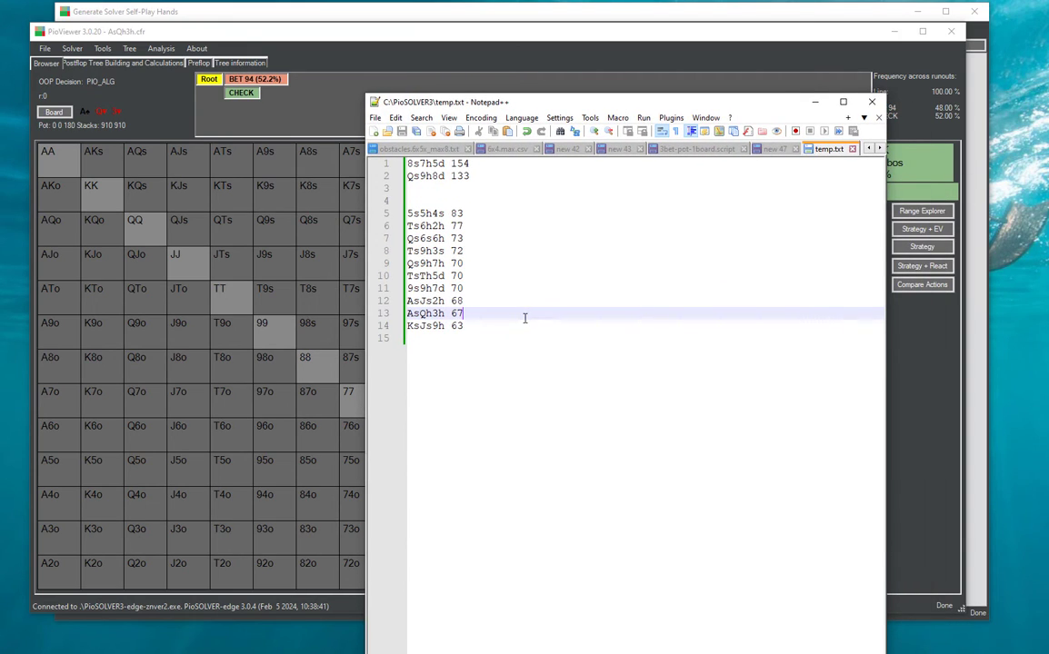
double_click(456, 314)
click(482, 314)
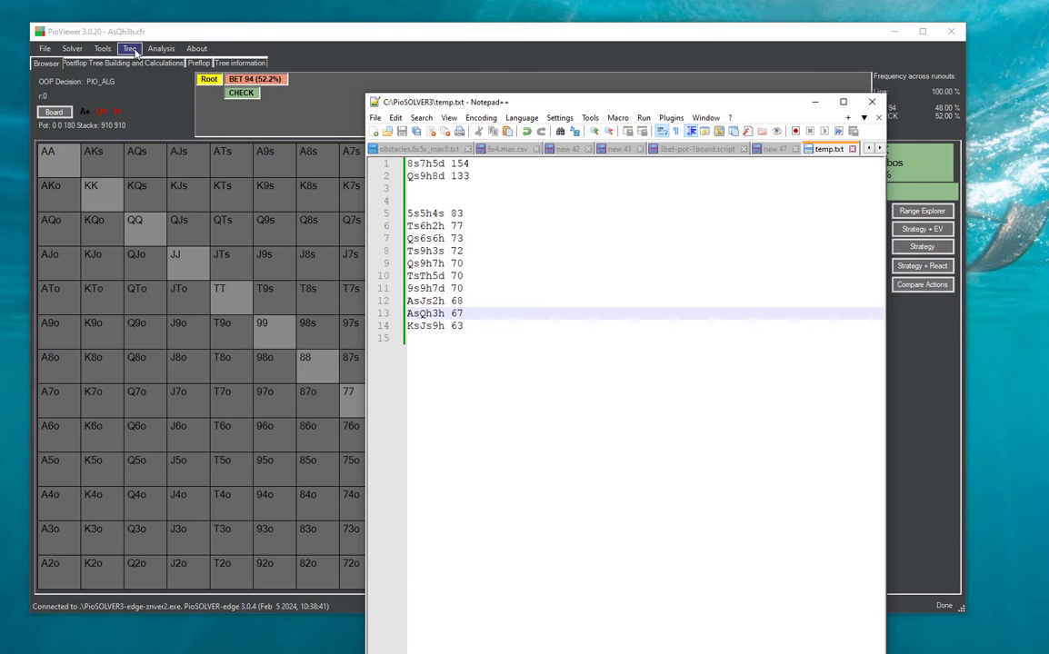
Step: Bring PioViewer forward and reopen the Hand History Generation Execution Queue
click(129, 50)
click(129, 50)
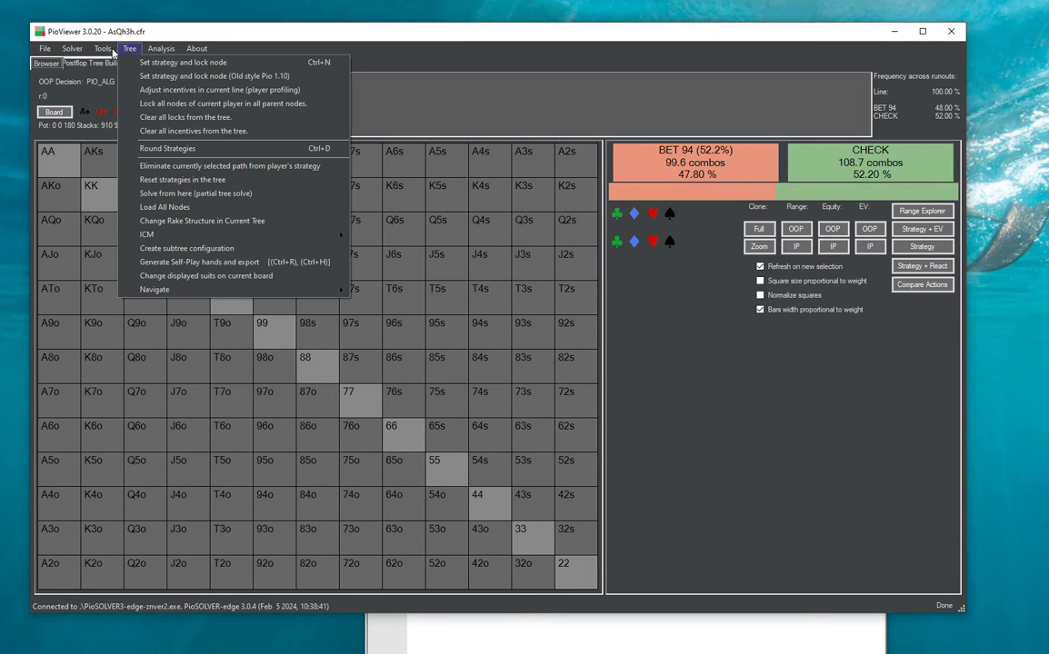
mouse_move(102, 48)
click(163, 221)
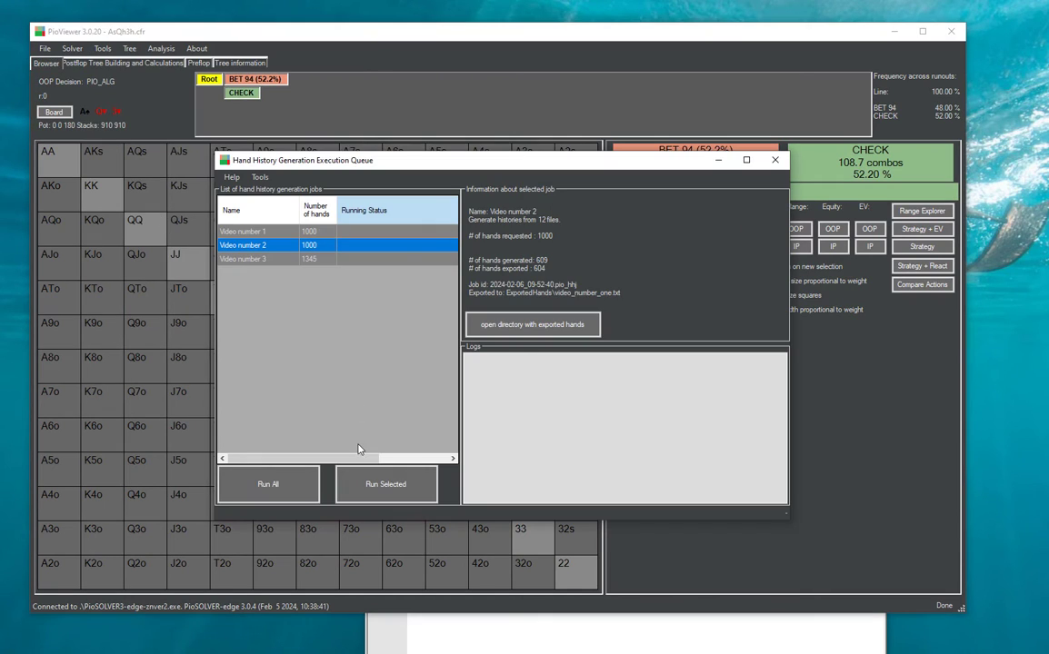
Step: Select the Video number 3 job and run it from the execution queue
click(372, 260)
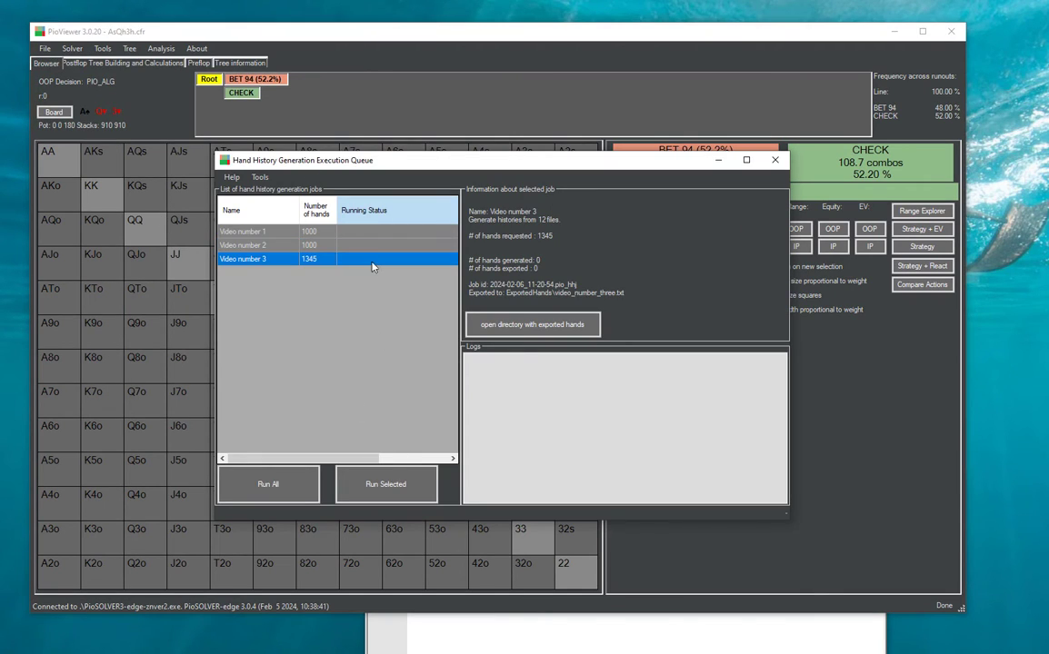
click(409, 486)
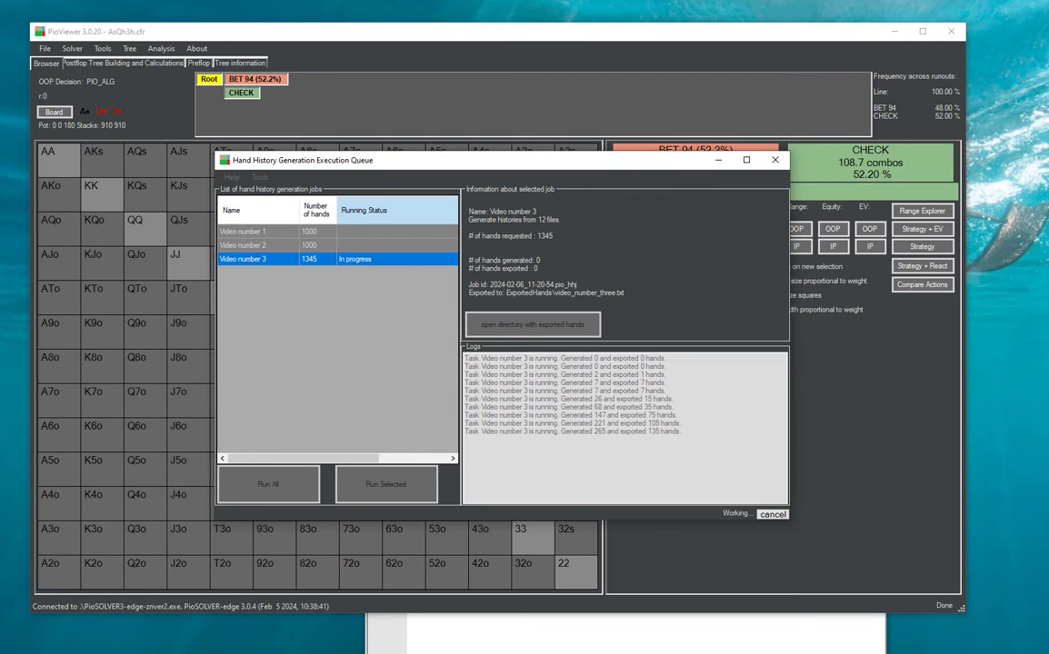
Step: Watch the PioSOLVER processes push CPU to 100% in Task Manager, then return to the job queue
key(ctrl+shift+Escape)
drag(772, 182, 772, 150)
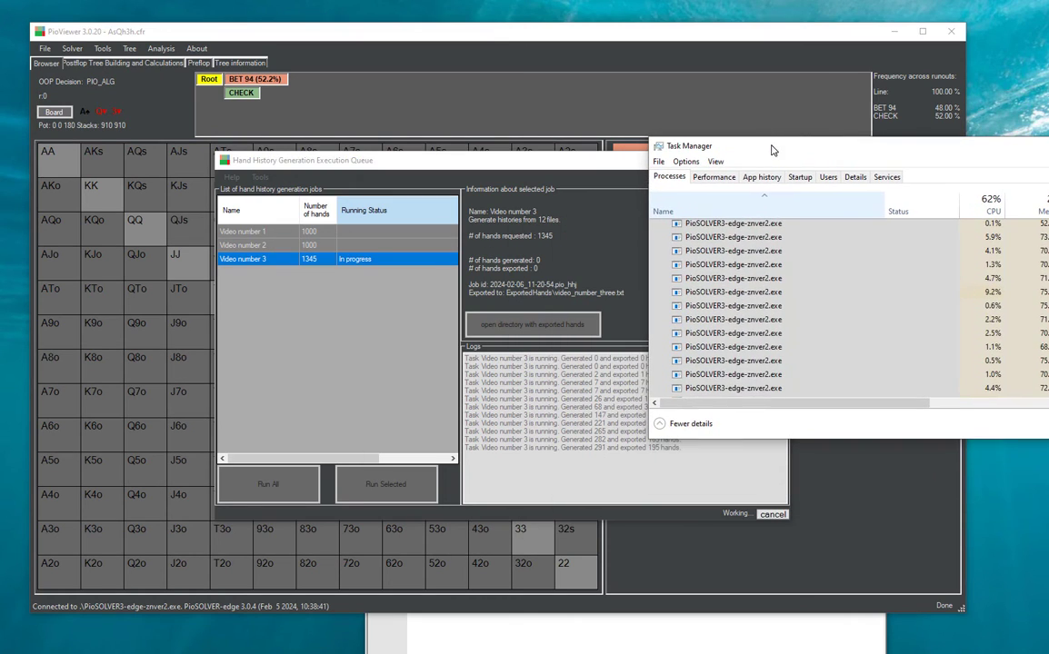
scroll(784, 311, up, 5)
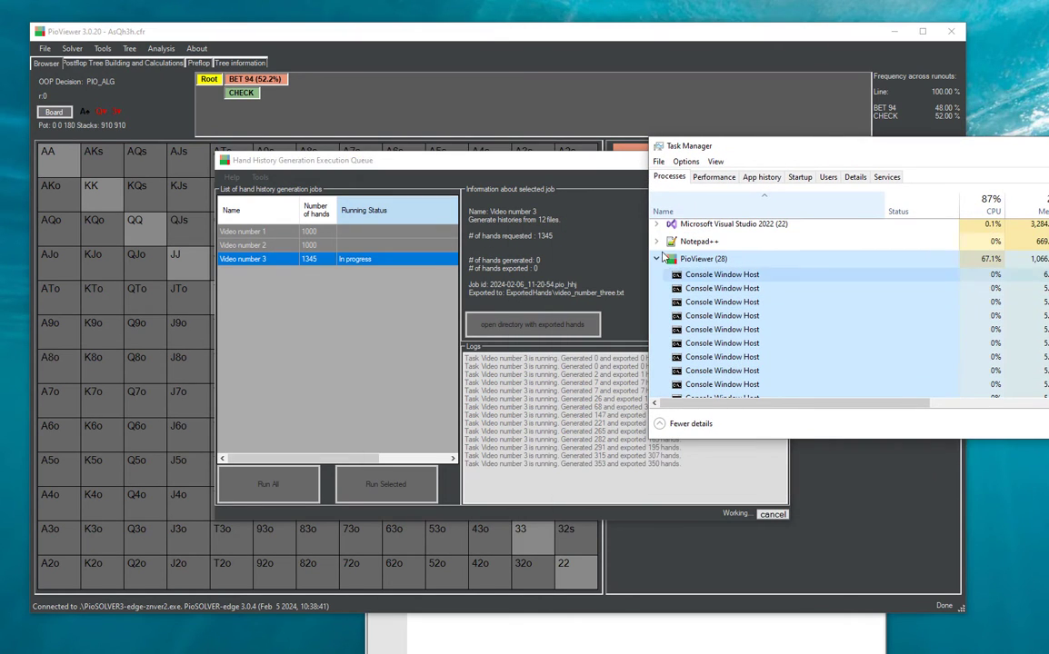
scroll(900, 328, down, 5)
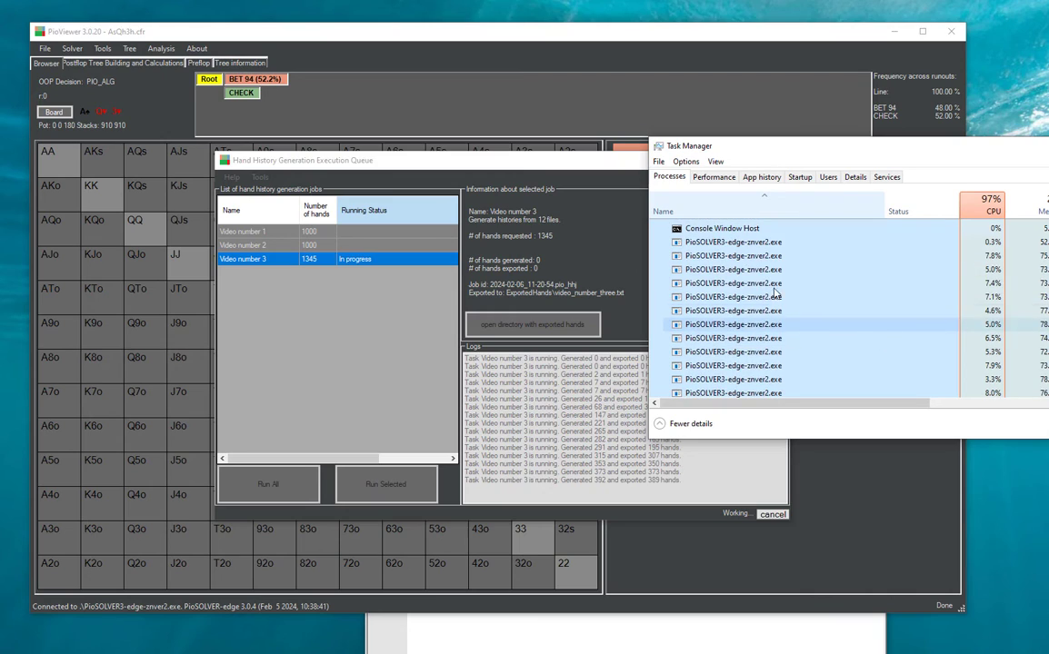
scroll(731, 286, down, 1)
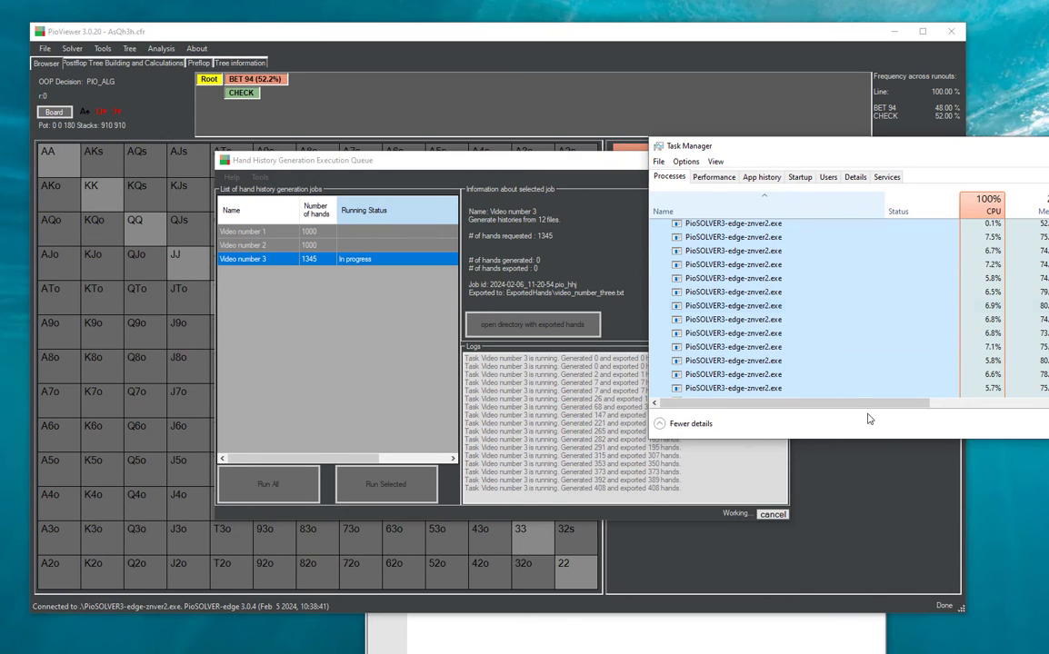
drag(882, 438, 882, 538)
scroll(725, 363, up, 2)
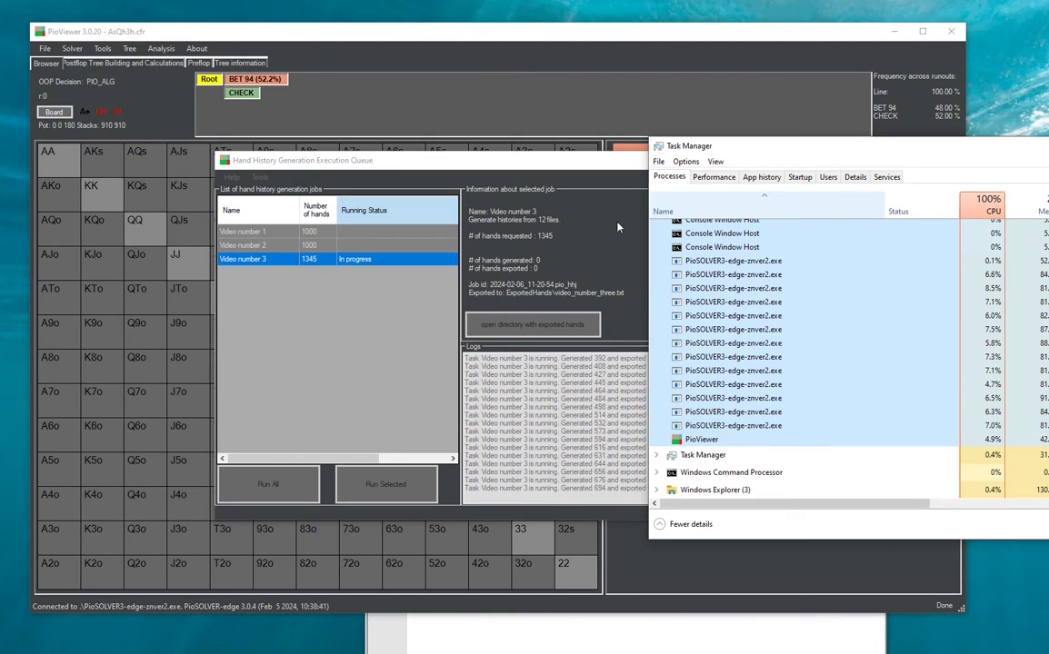
click(580, 170)
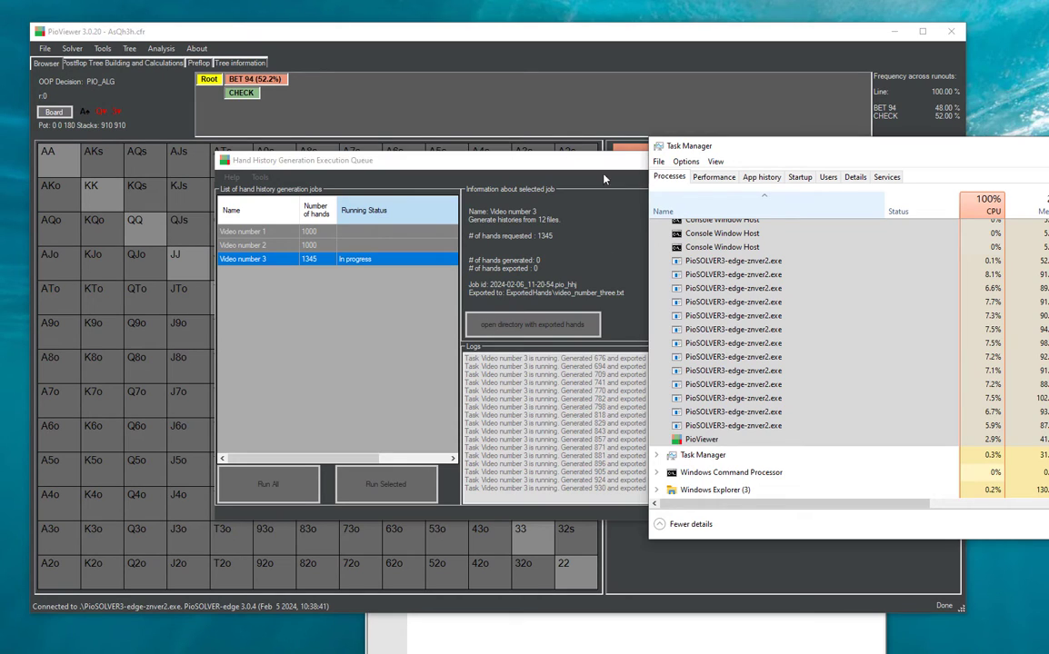
click(572, 164)
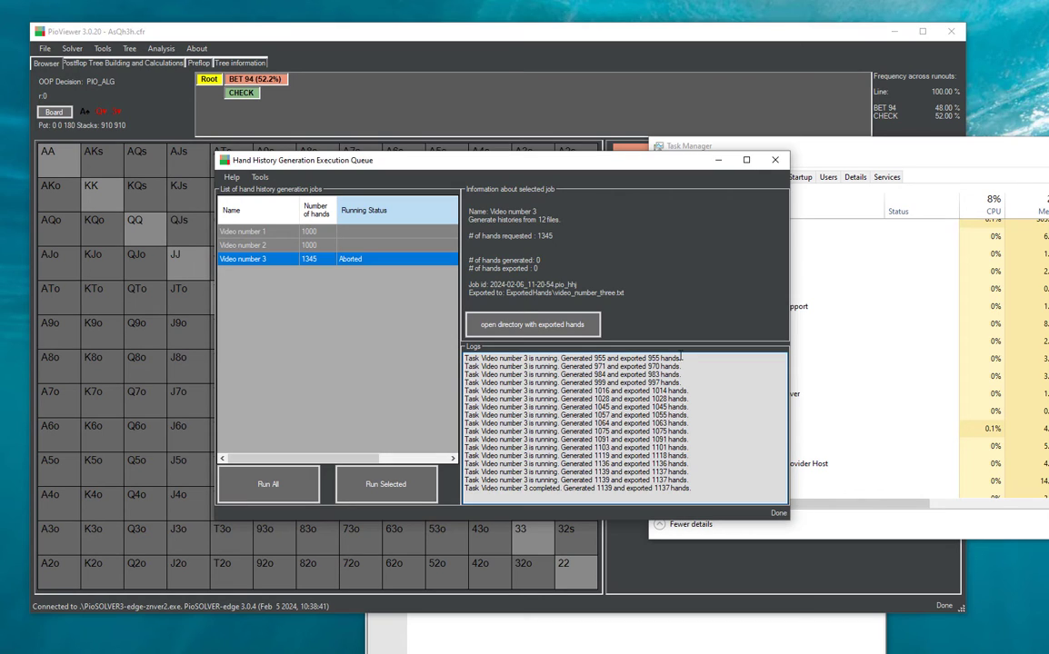
drag(728, 385, 675, 329)
key(ctrl+a)
key(ctrl+Home)
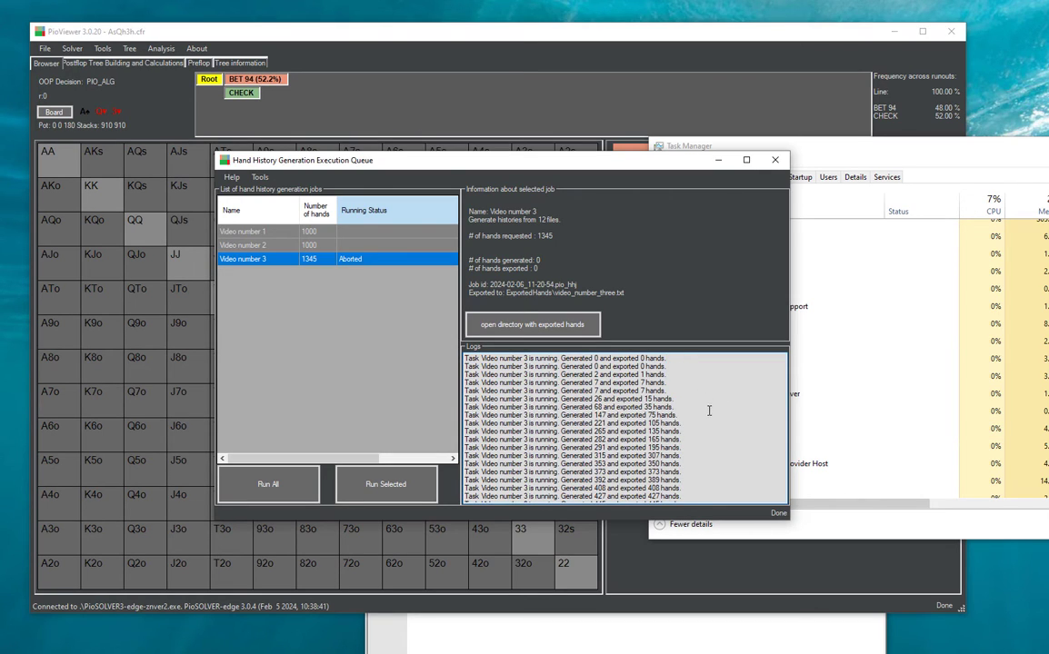
click(666, 374)
drag(616, 423, 712, 423)
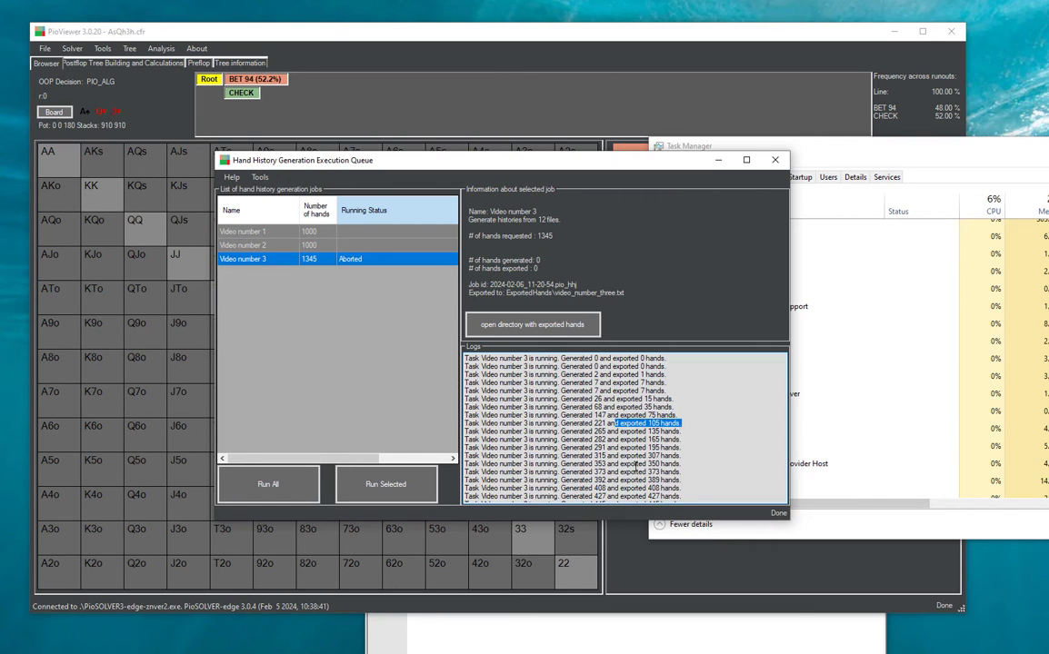
click(609, 474)
drag(603, 473, 621, 567)
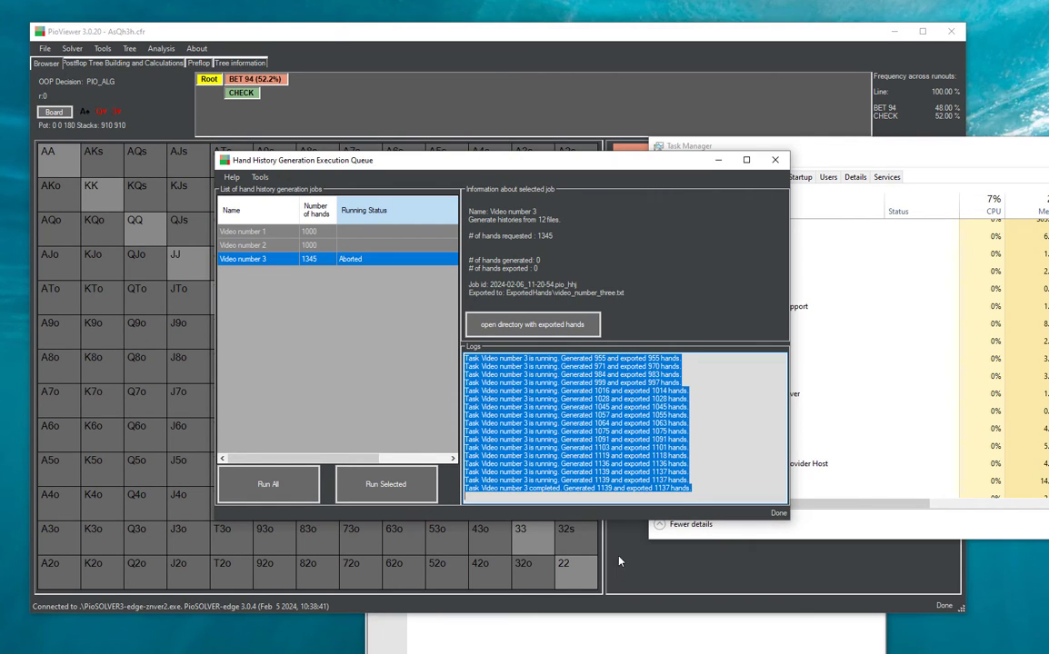
click(618, 488)
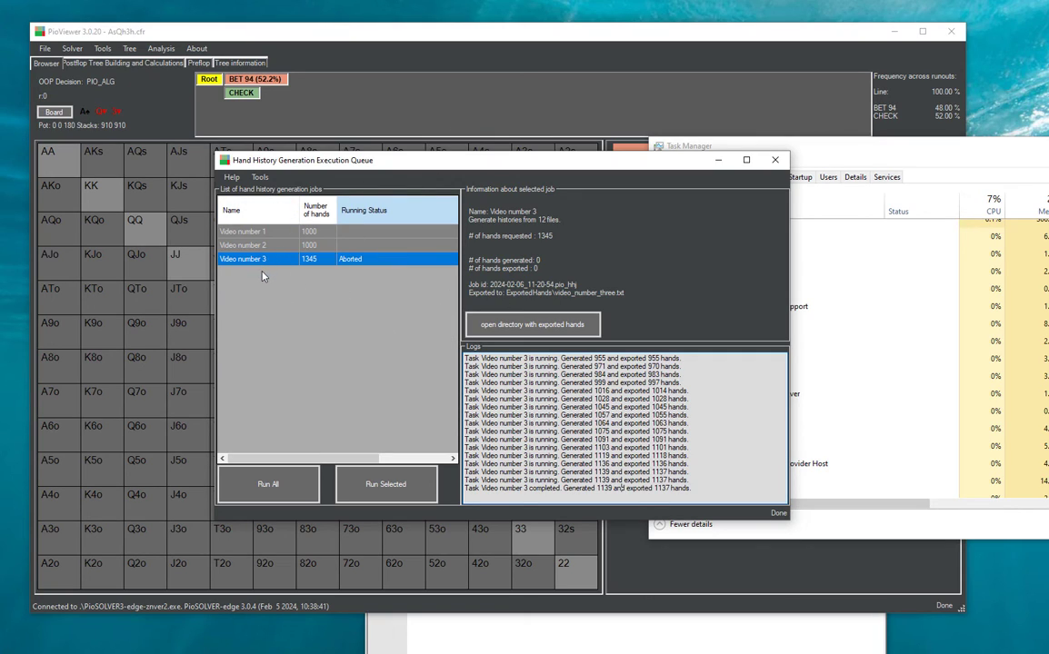
Step: Rerun Video number 3 until 1293 hands are exported, then open video_number_three.txt from the exported-hands folder
click(389, 486)
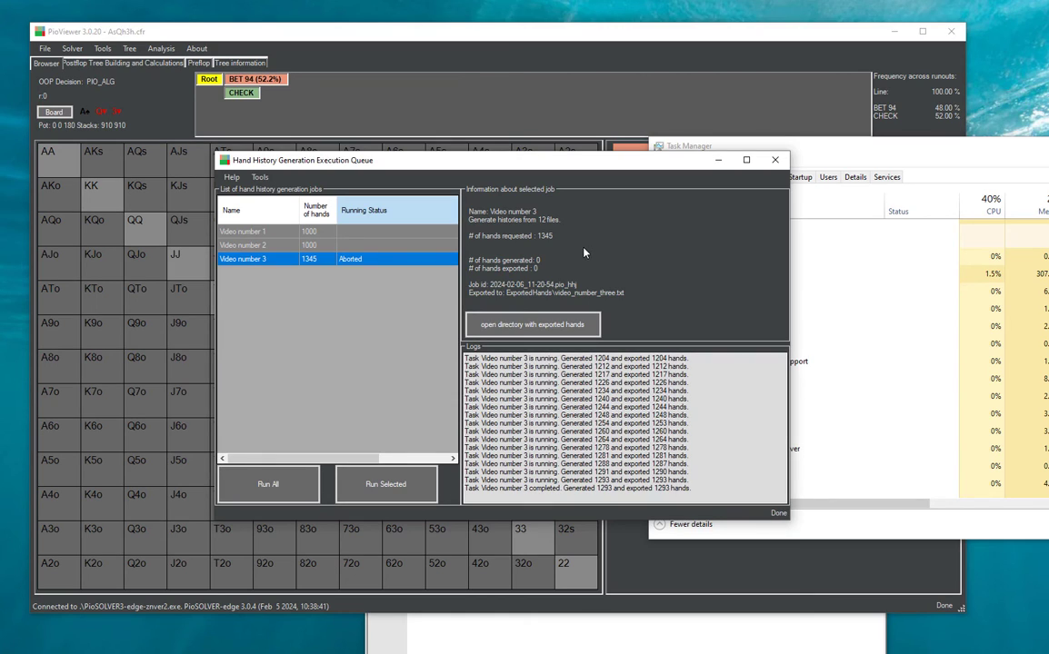
click(446, 246)
click(452, 259)
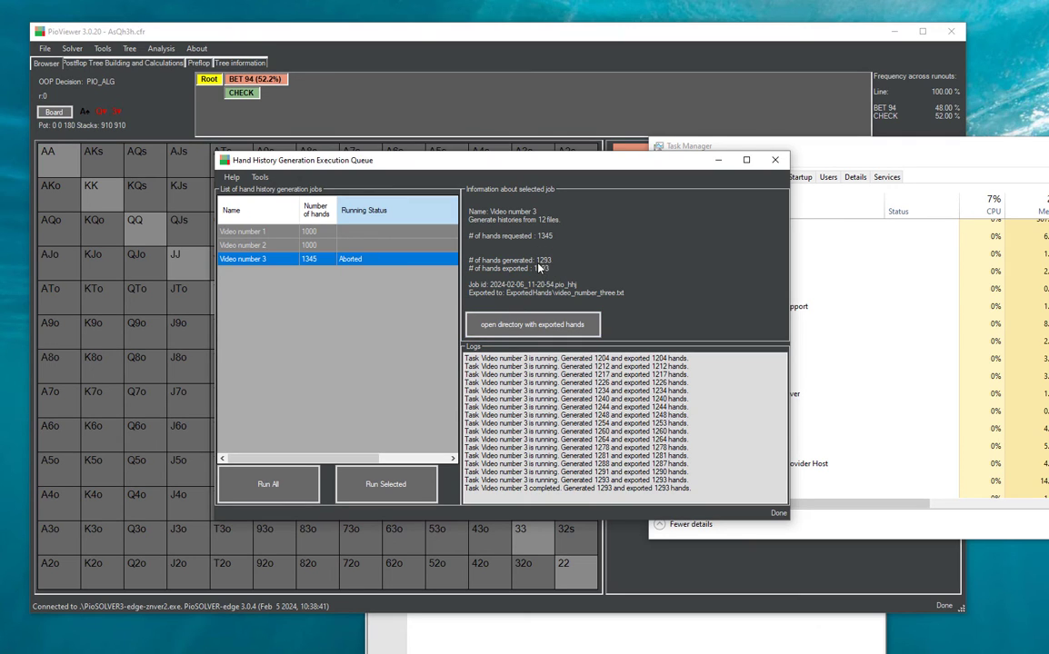
click(571, 331)
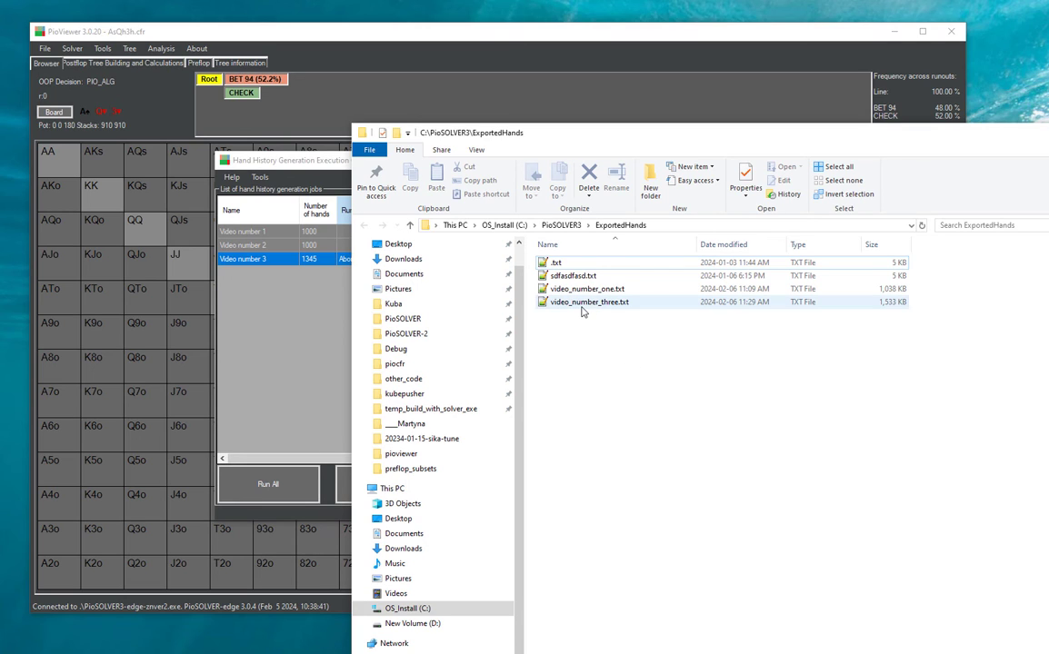
double_click(582, 305)
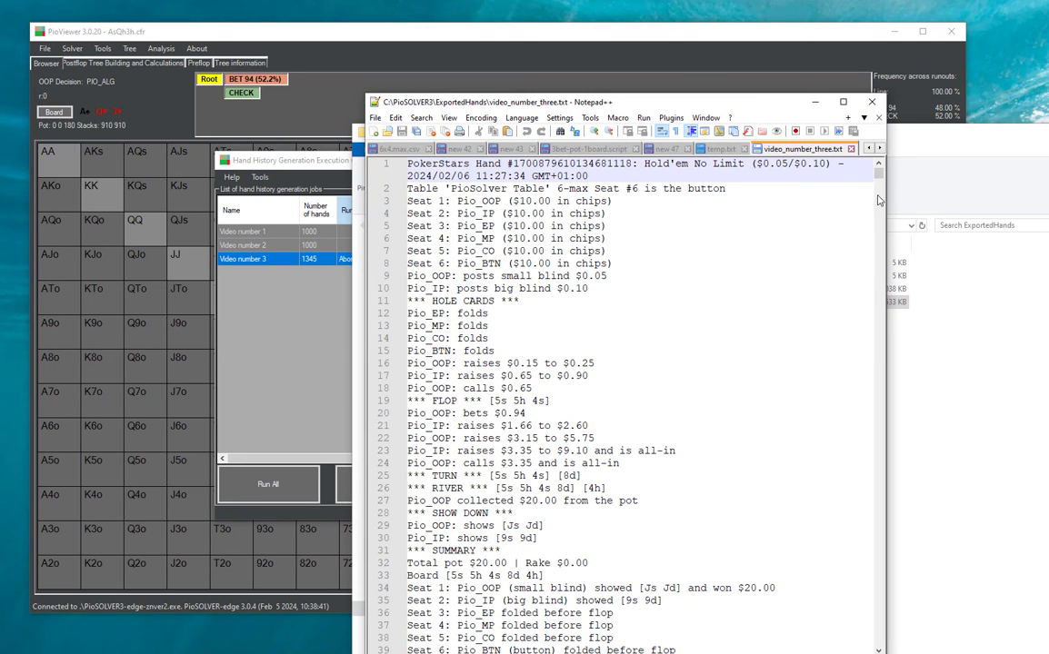
Step: Confirm the hand history ends at line 54044, then close Notepad++ and the ExportedHands folder
drag(877, 177, 878, 641)
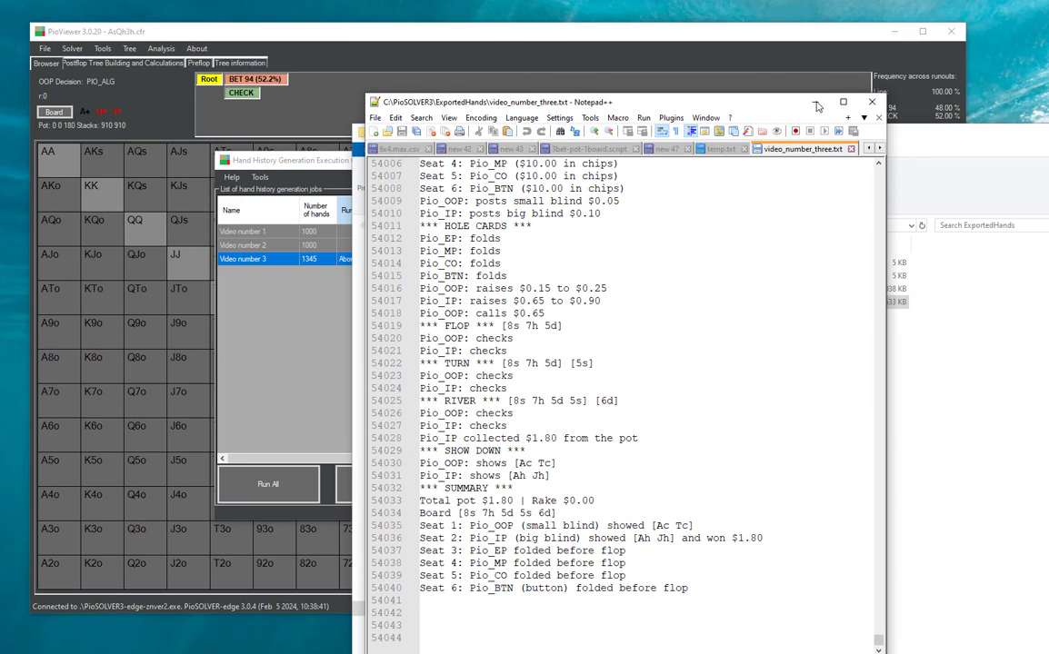
key(alt+F4)
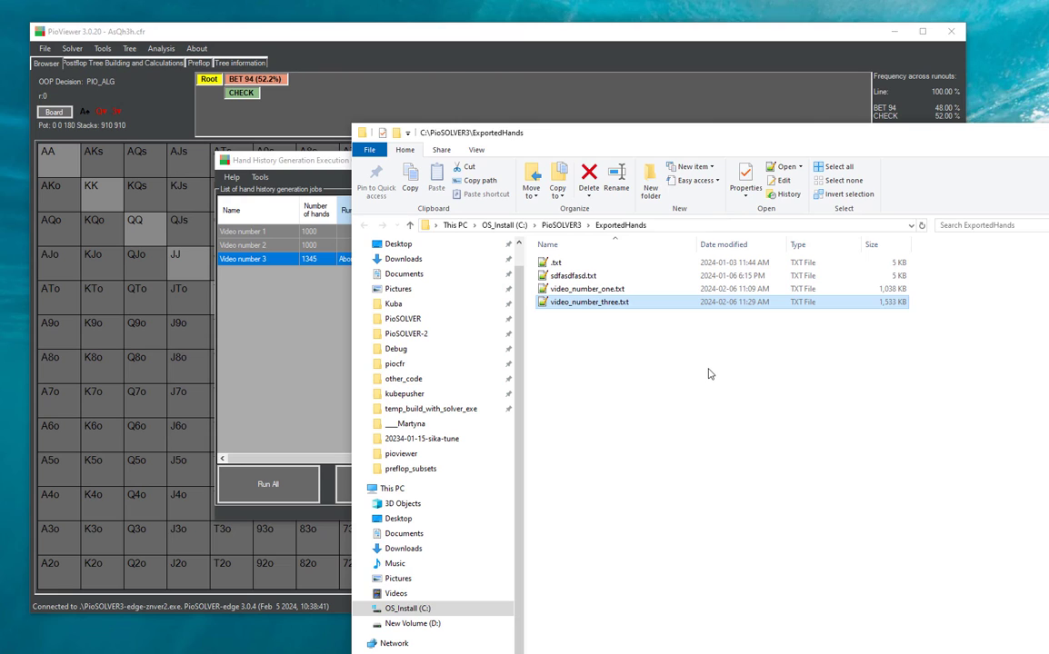
key(alt+F4)
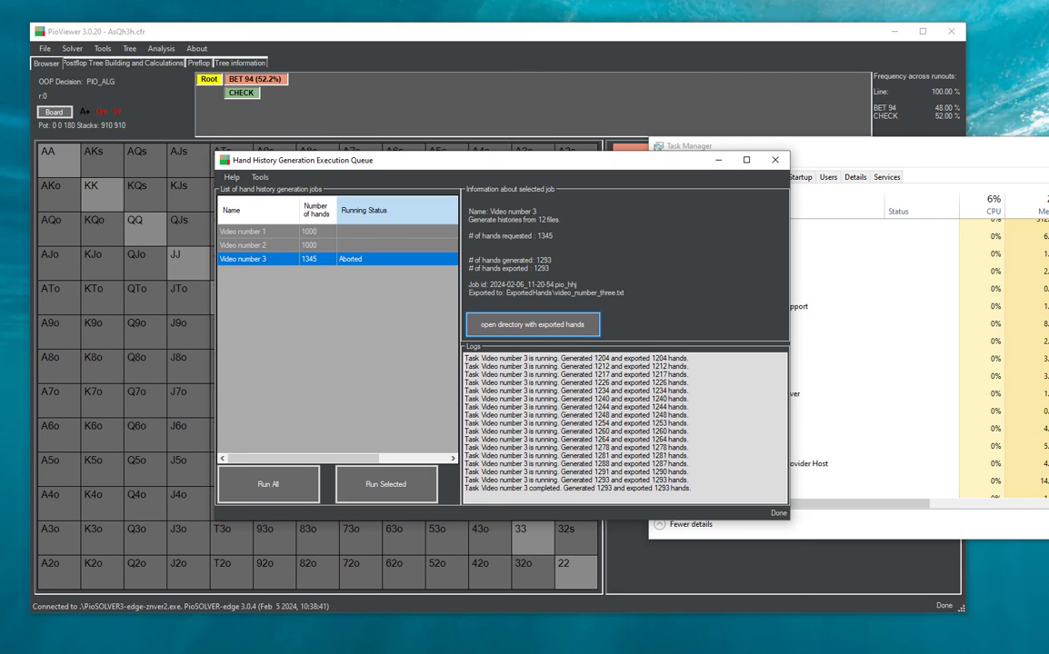
Step: Open the HandHistoryJobsConfigurations folder under C:\PioSOLVER3 and move the window aside
click(533, 324)
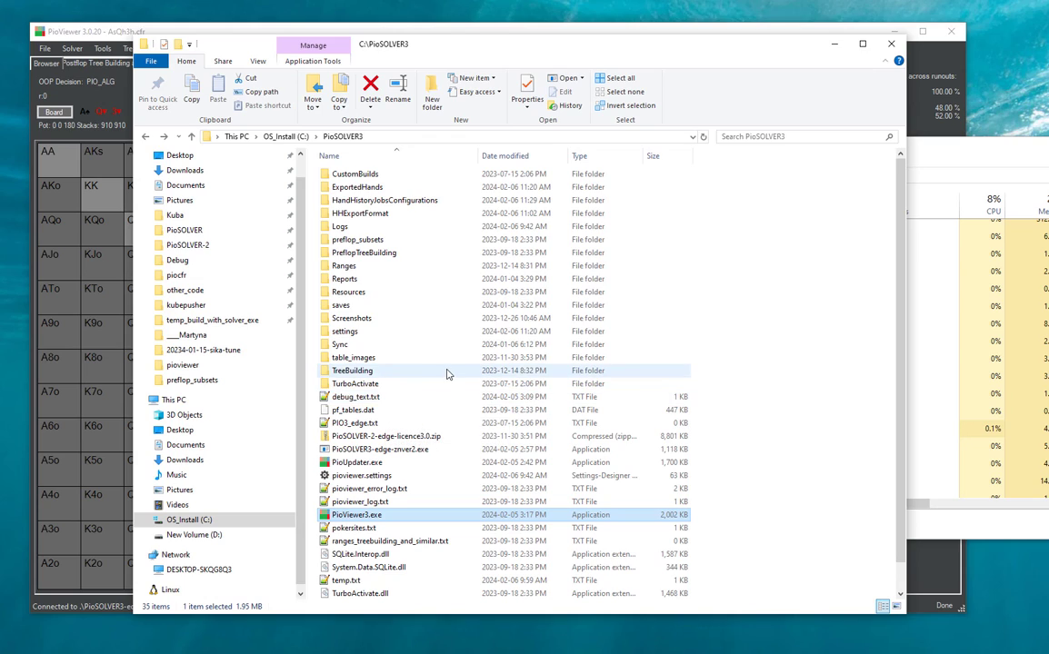
double_click(402, 200)
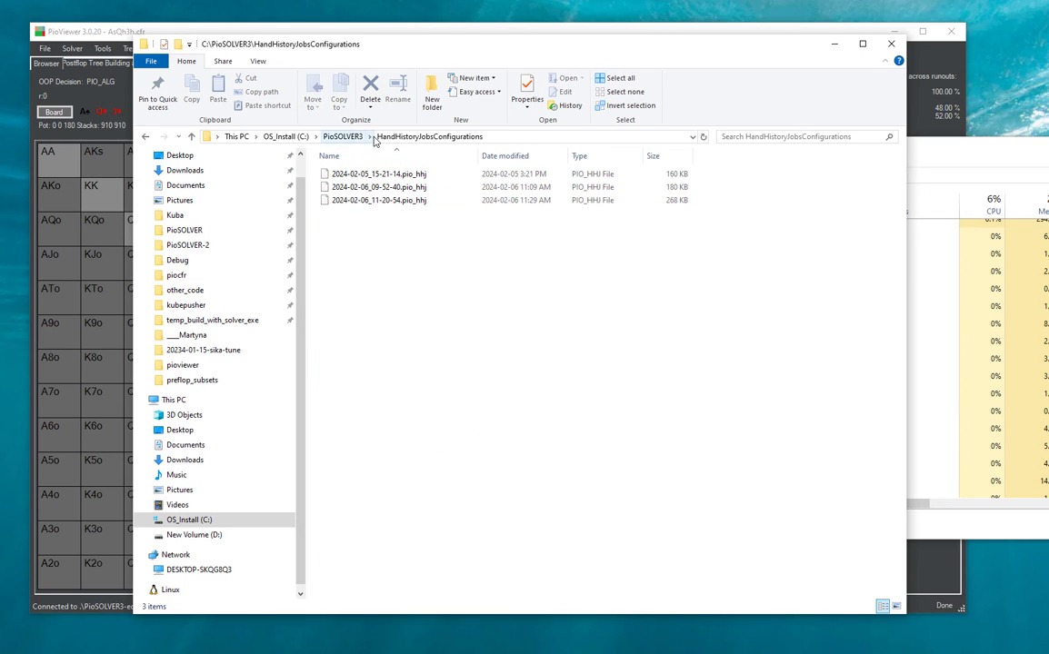
drag(524, 48, 914, 140)
Step: Inspect the three .pio_hhj job files, then reposition the folder window to reveal the queue
click(808, 294)
click(826, 282)
click(825, 293)
click(824, 280)
click(823, 270)
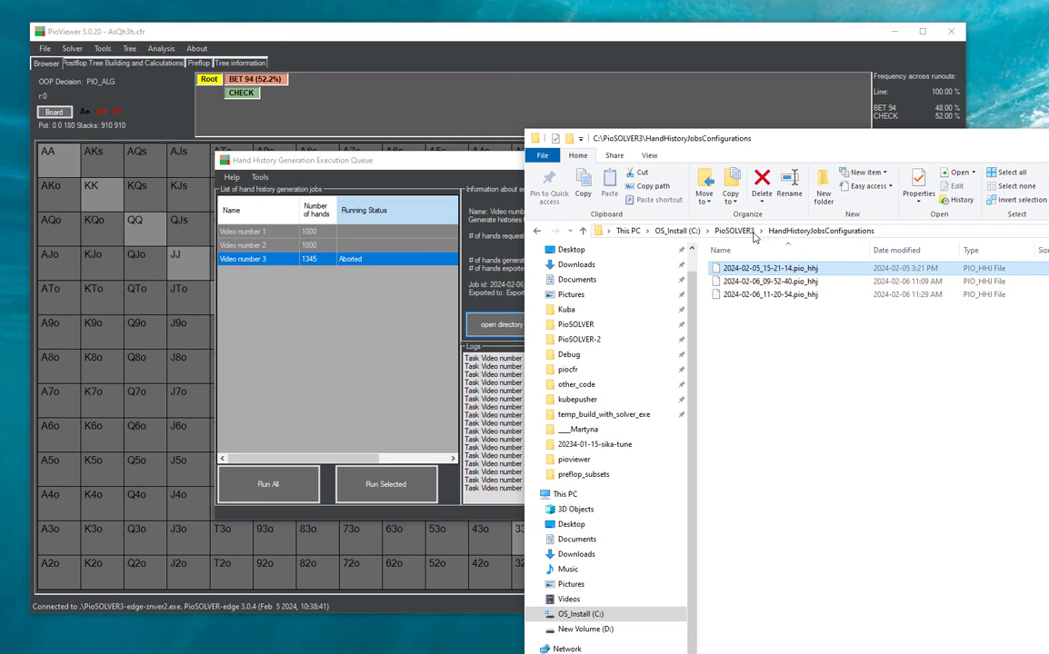
drag(937, 143, 603, 99)
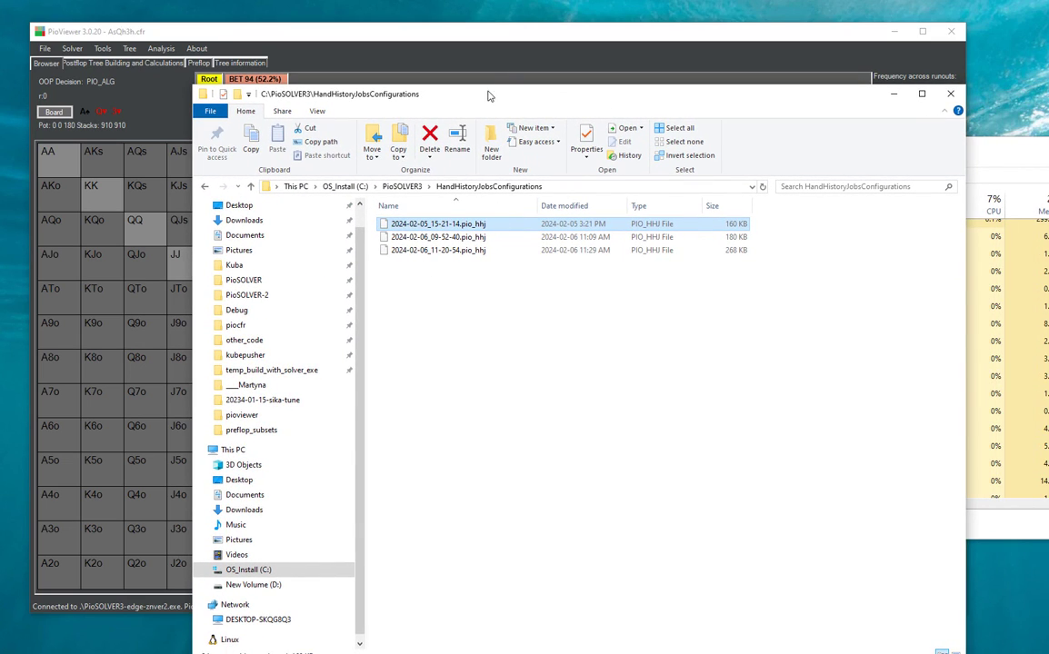
drag(488, 98, 899, 113)
Step: Review the three Video jobs and delete all completed jobs from the queue via Tools
click(302, 209)
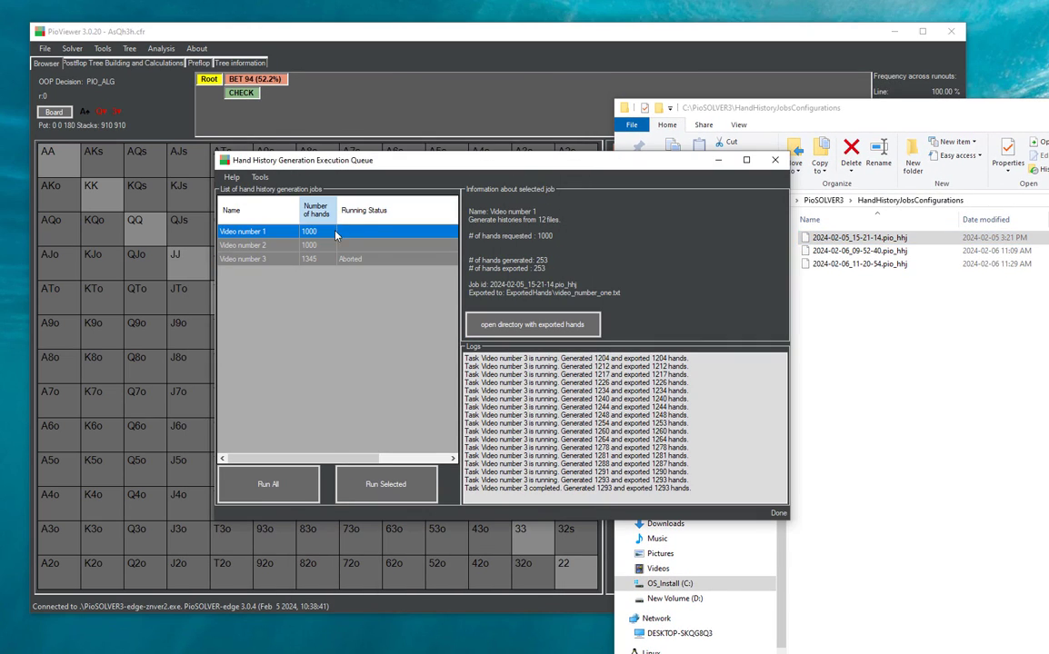
click(335, 246)
click(309, 259)
click(309, 245)
click(299, 232)
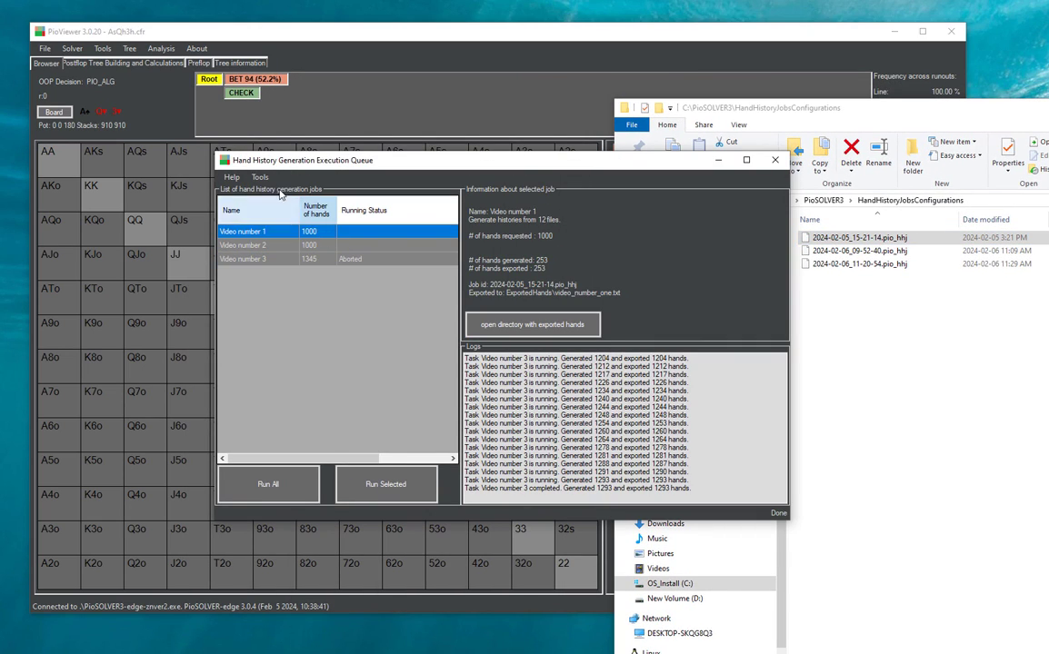
click(260, 178)
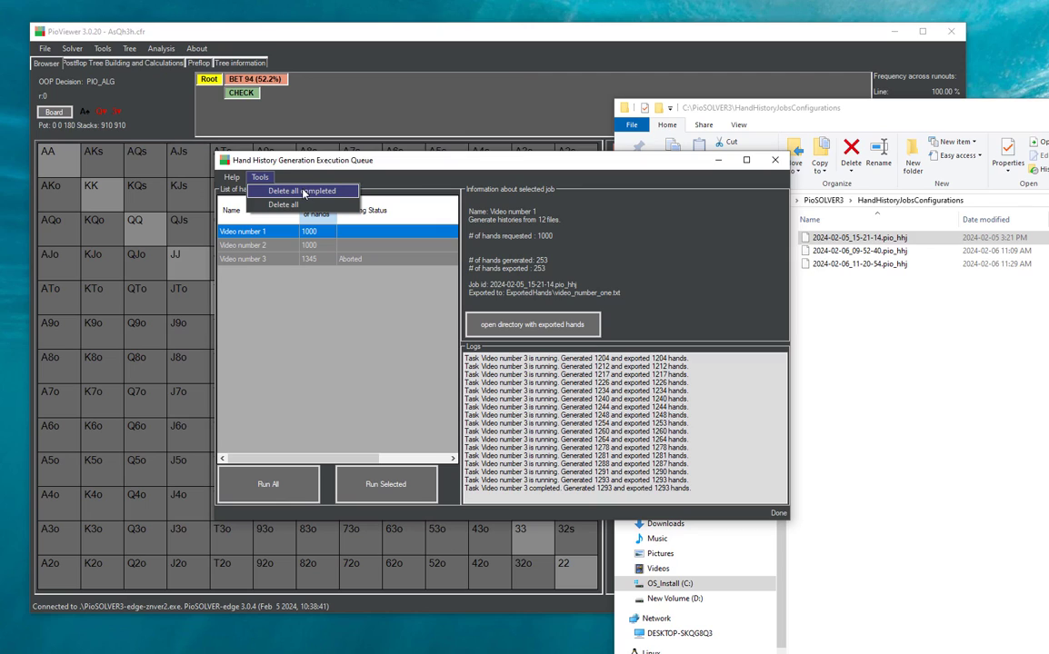
click(304, 193)
click(664, 402)
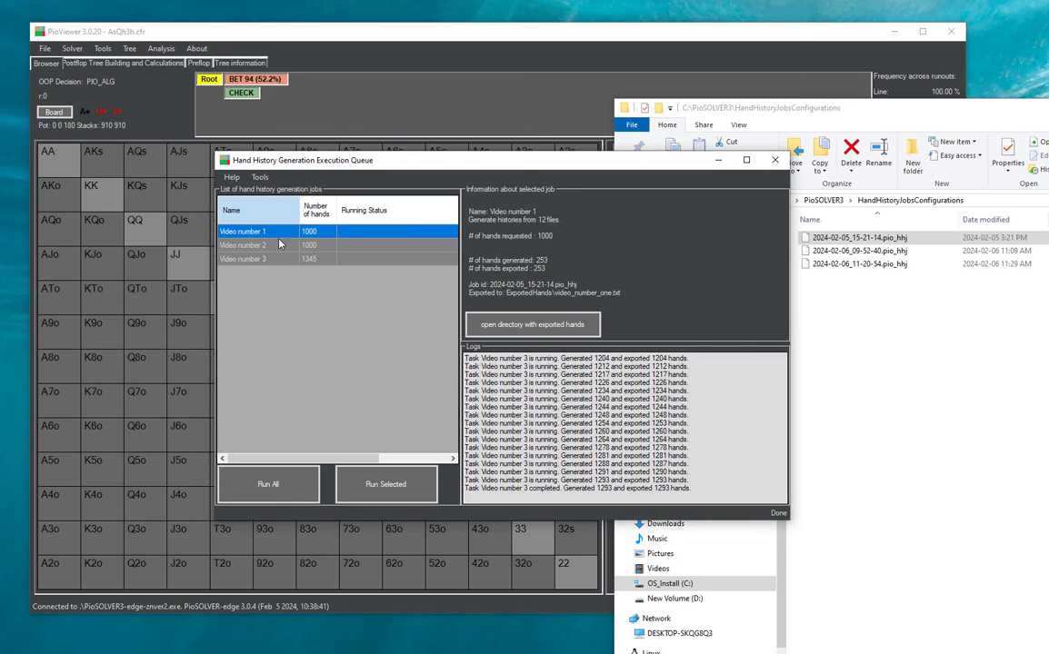
Step: Delete all remaining jobs, check the emptied configurations folder, and return to the main PioViewer window
click(261, 178)
click(273, 207)
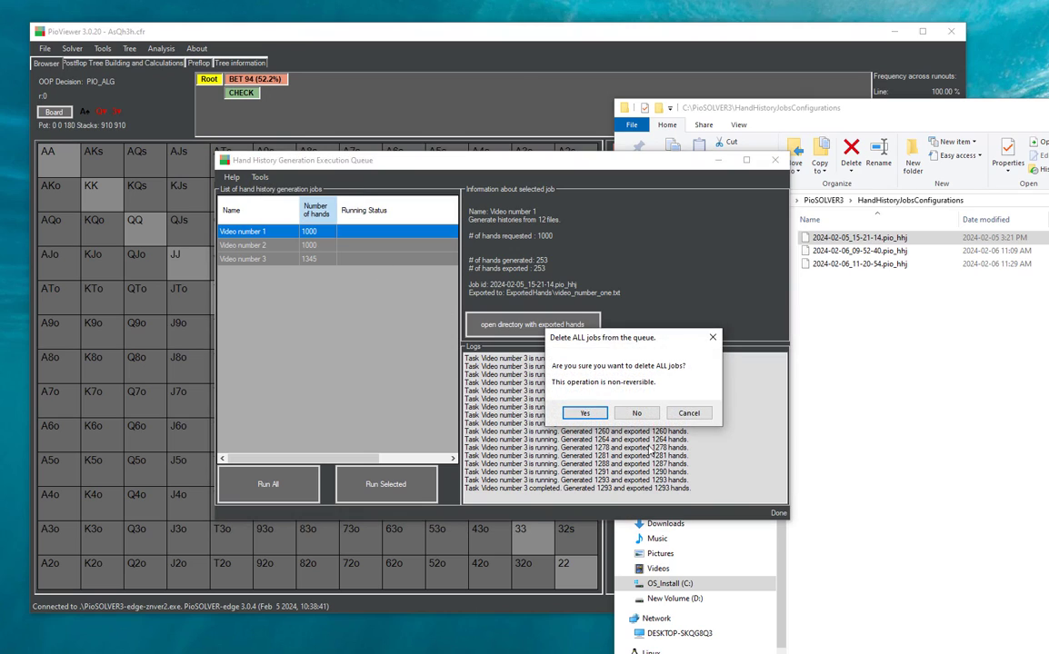
click(587, 413)
click(955, 309)
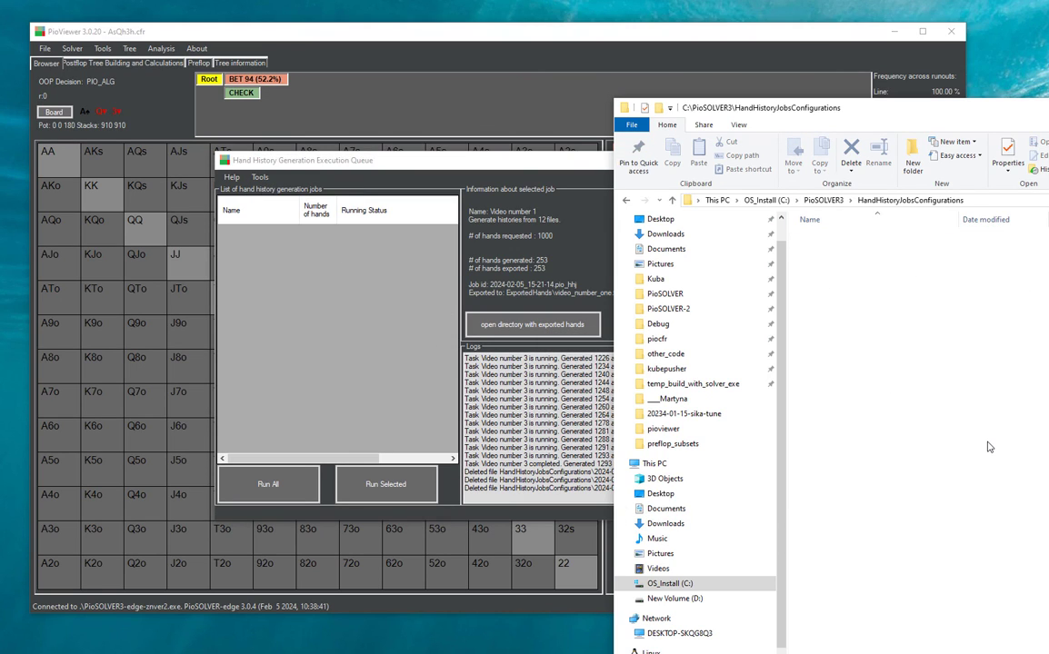
click(382, 36)
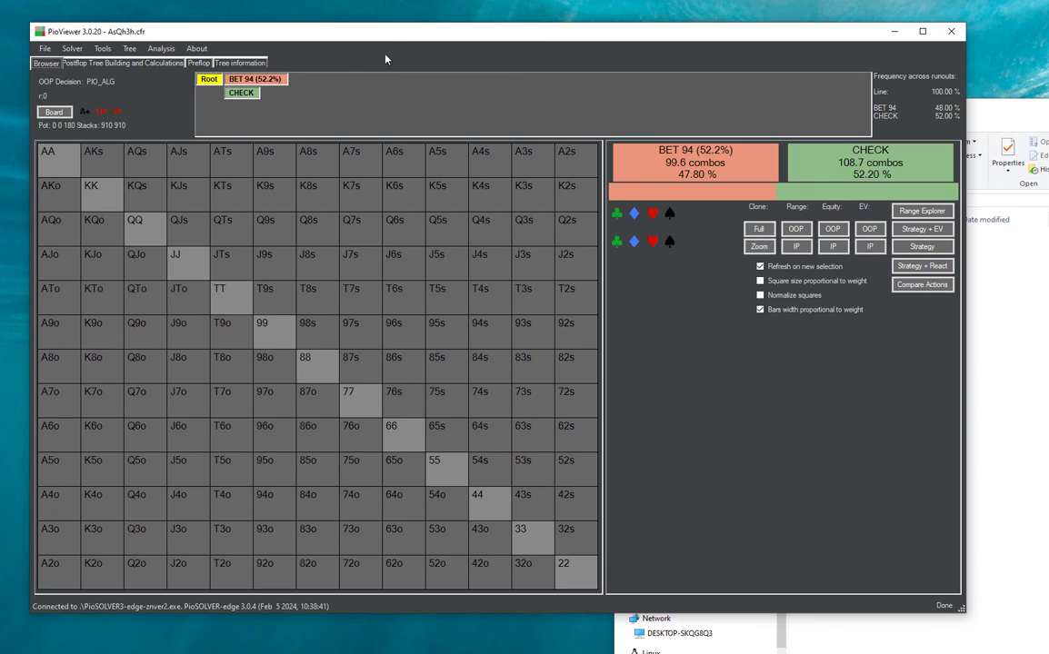